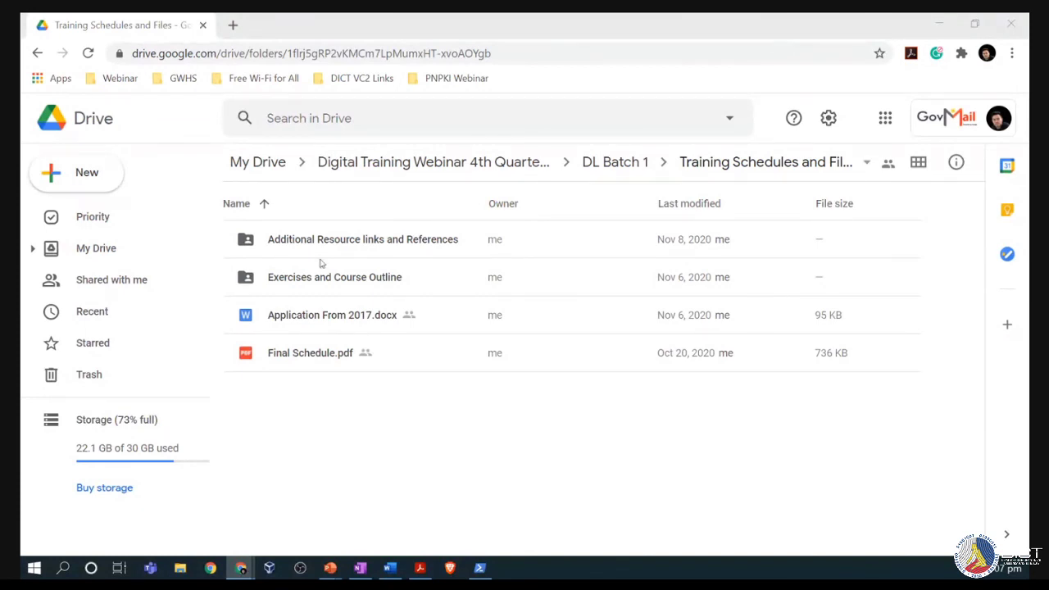
# Preview Application From 2017.docx in Google Drive and download a copy.
pyautogui.doubleClick(306, 319)
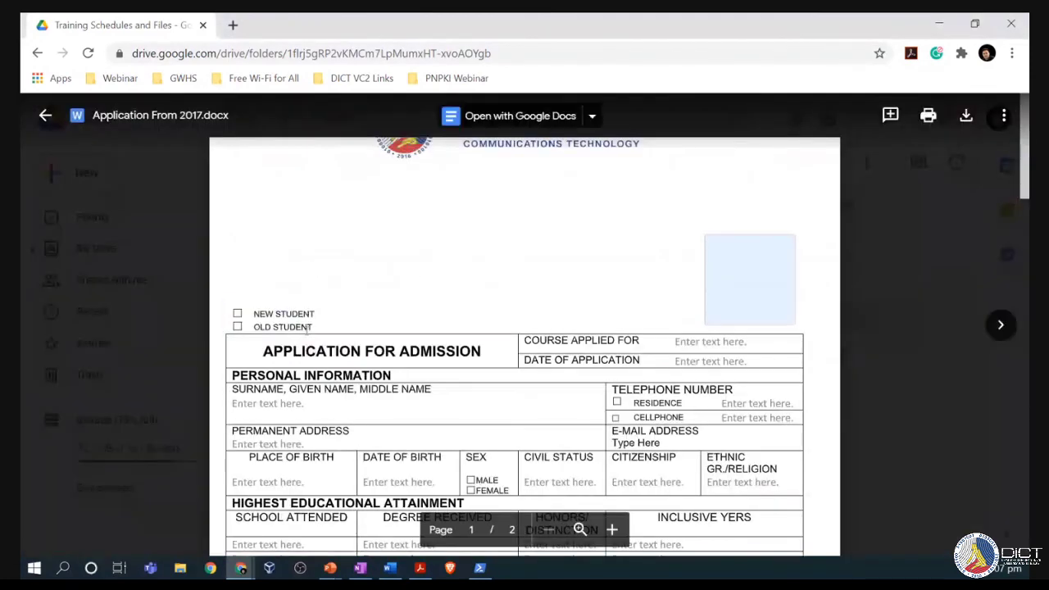
pyautogui.scroll(-3, 420, 326)
pyautogui.scroll(3, 421, 326)
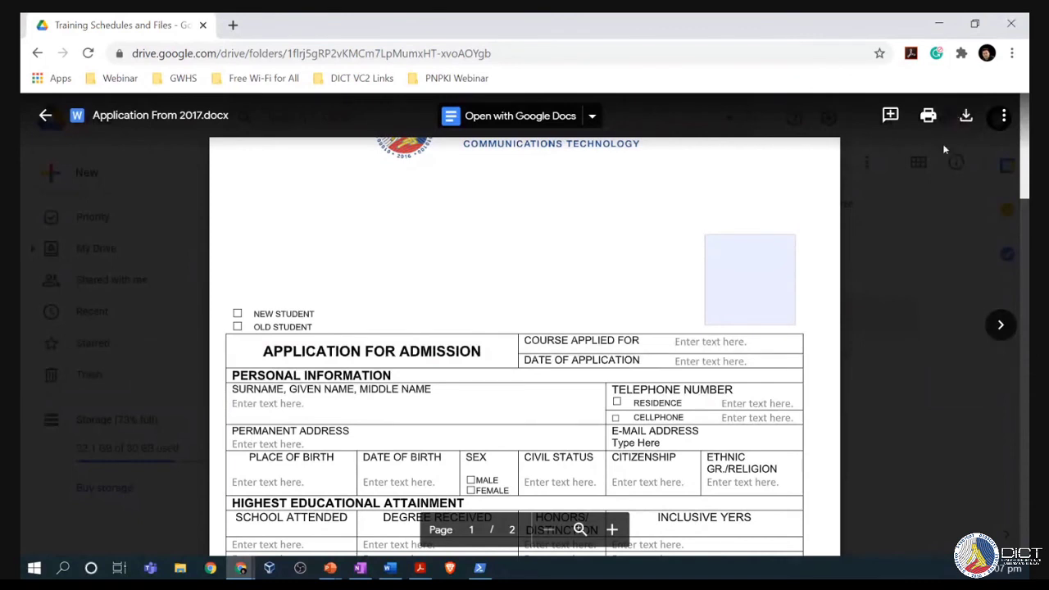
pyautogui.click(966, 119)
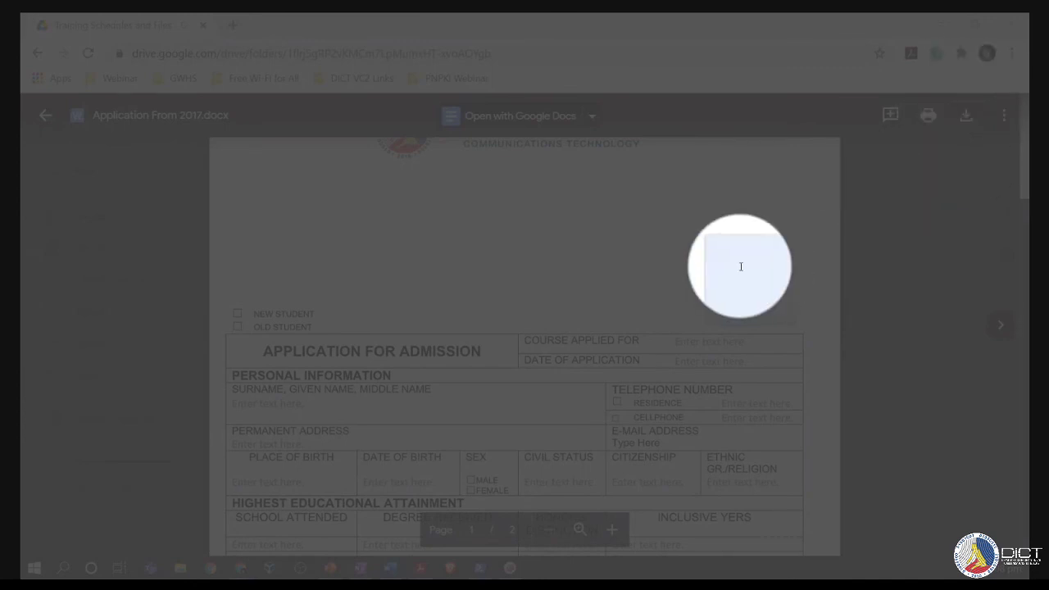
# Scroll through the previewed pages, then return to the form open in Word.
pyautogui.scroll(-3, 740, 266)
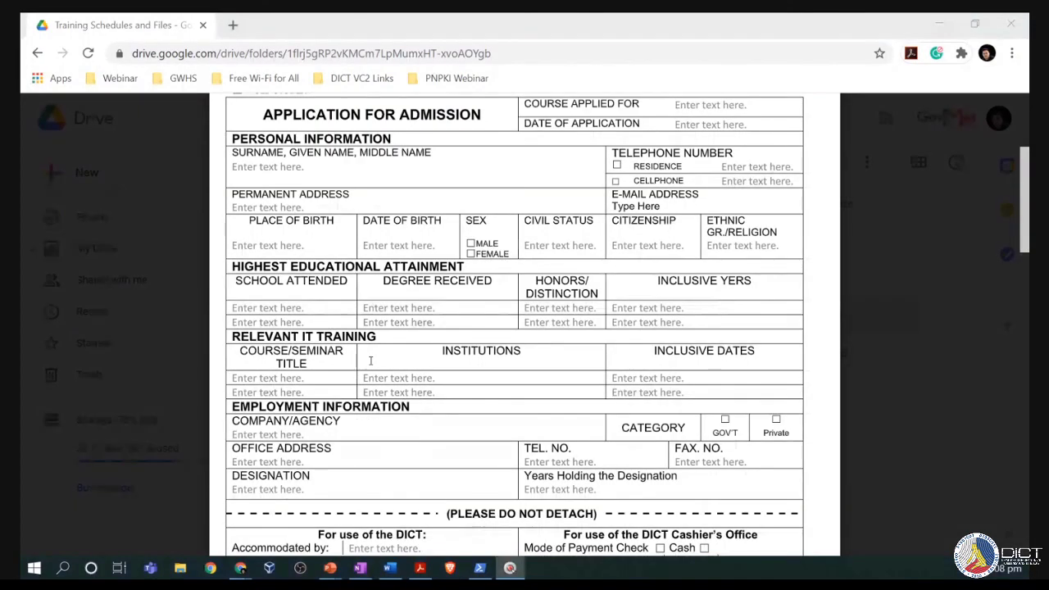
pyautogui.scroll(1, 581, 358)
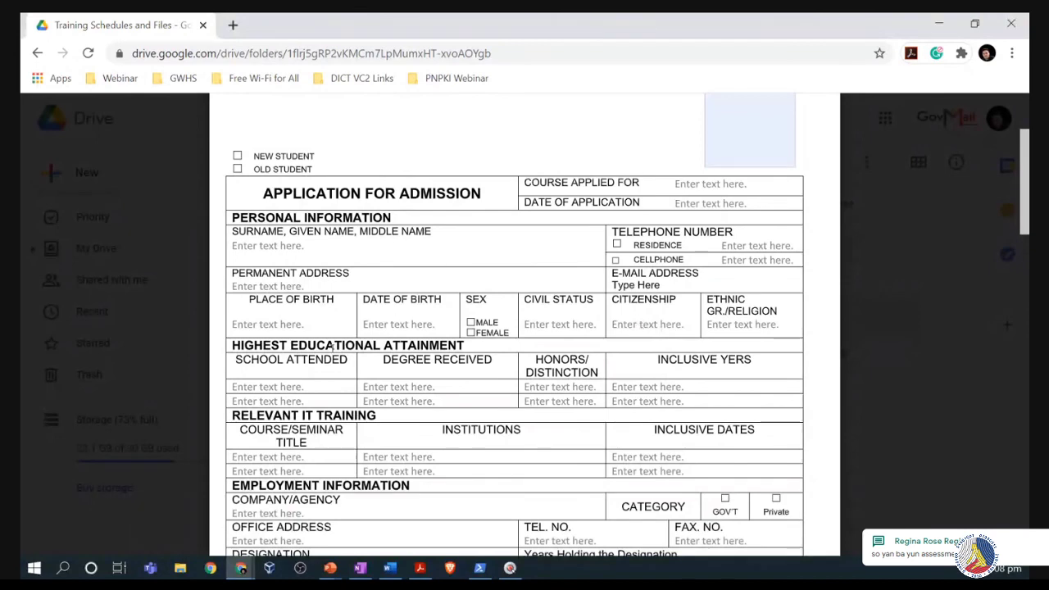
pyautogui.scroll(-1, 320, 480)
pyautogui.scroll(-3, 320, 480)
pyautogui.click(276, 329)
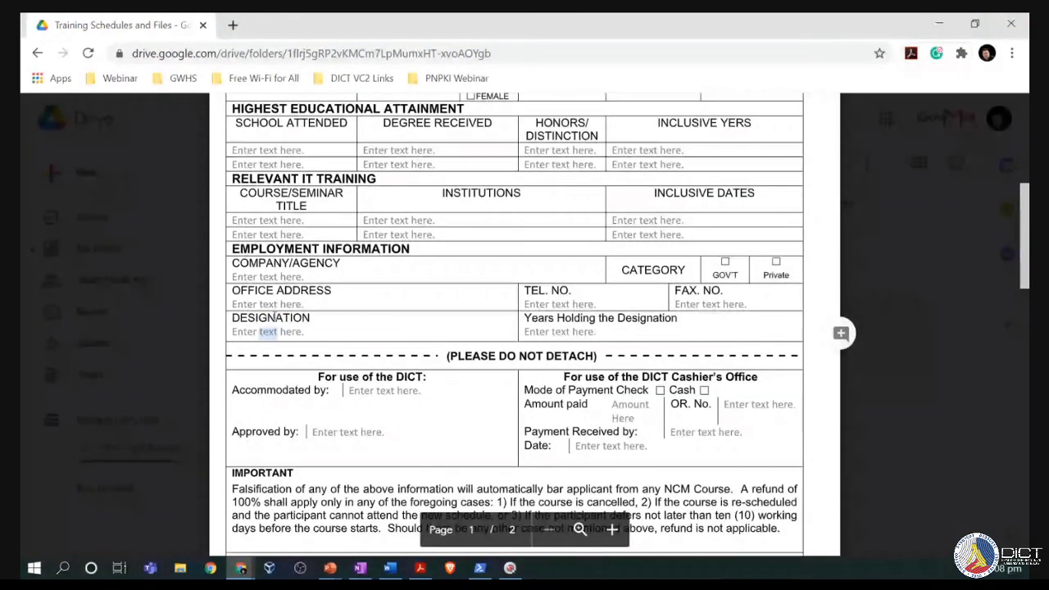
pyautogui.click(273, 279)
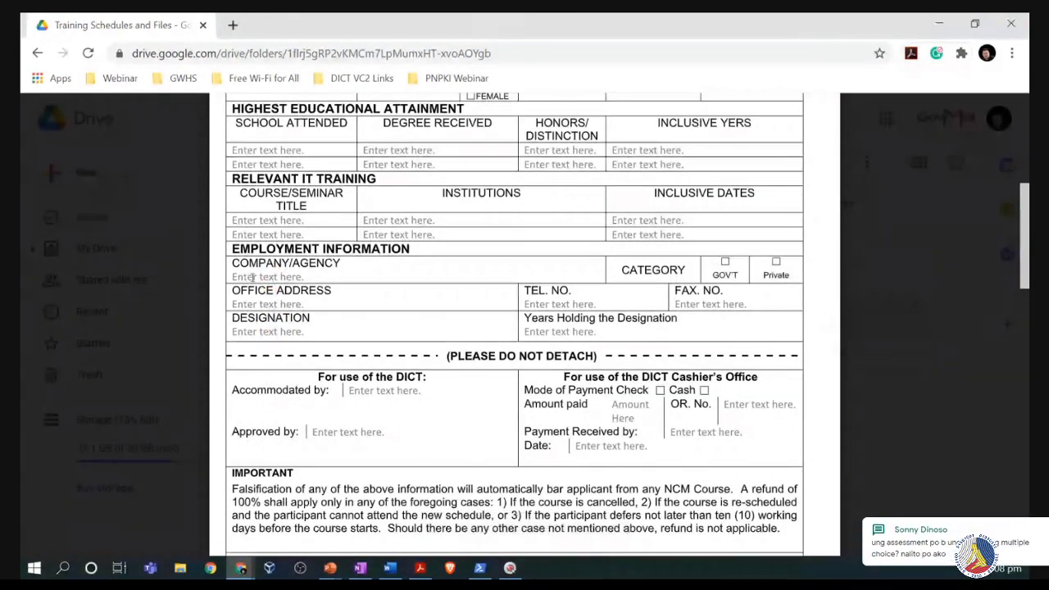
pyautogui.click(389, 568)
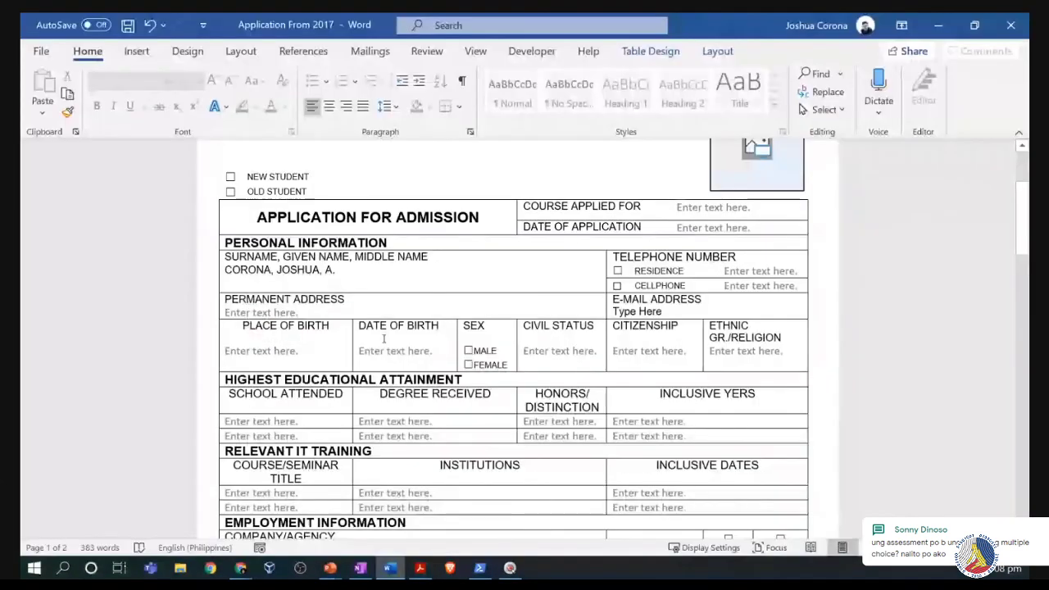
# Enter N/A in the first Institutions cell under Relevant IT Training.
pyautogui.click(262, 421)
pyautogui.scroll(-2, 439, 411)
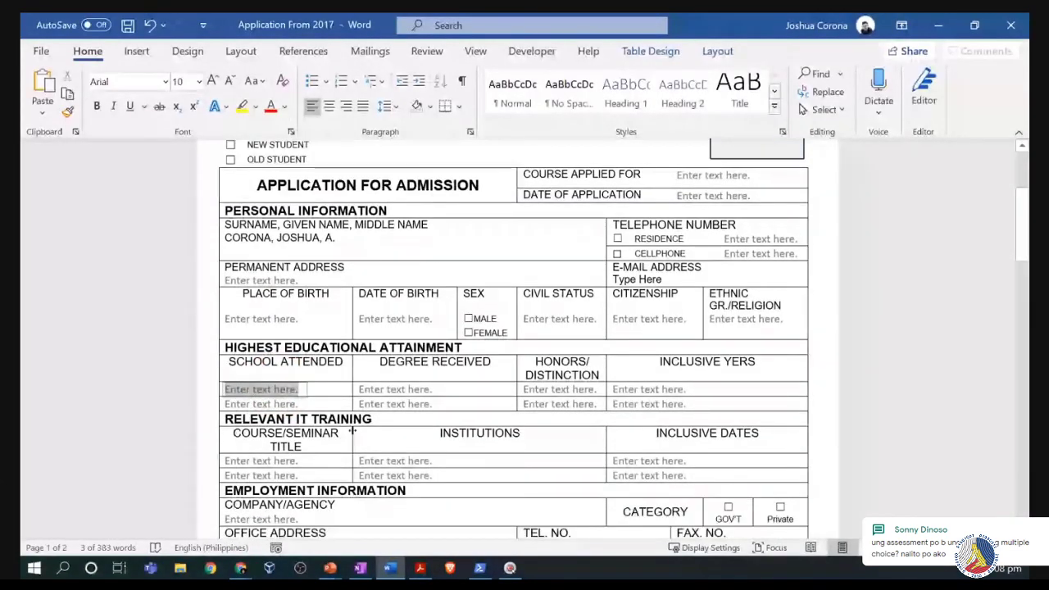
pyautogui.click(394, 417)
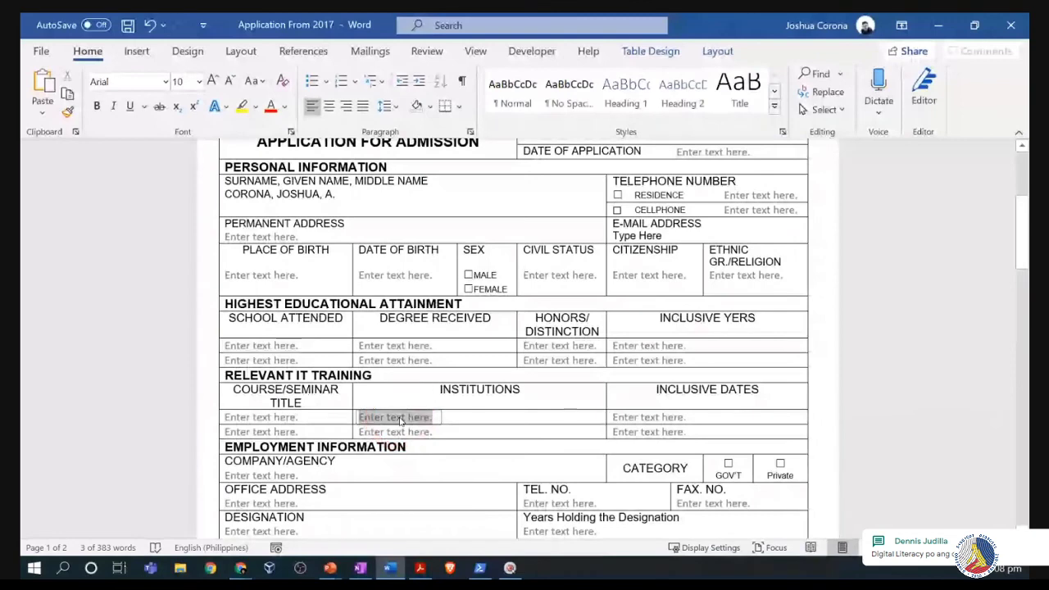
pyautogui.write('N?A')
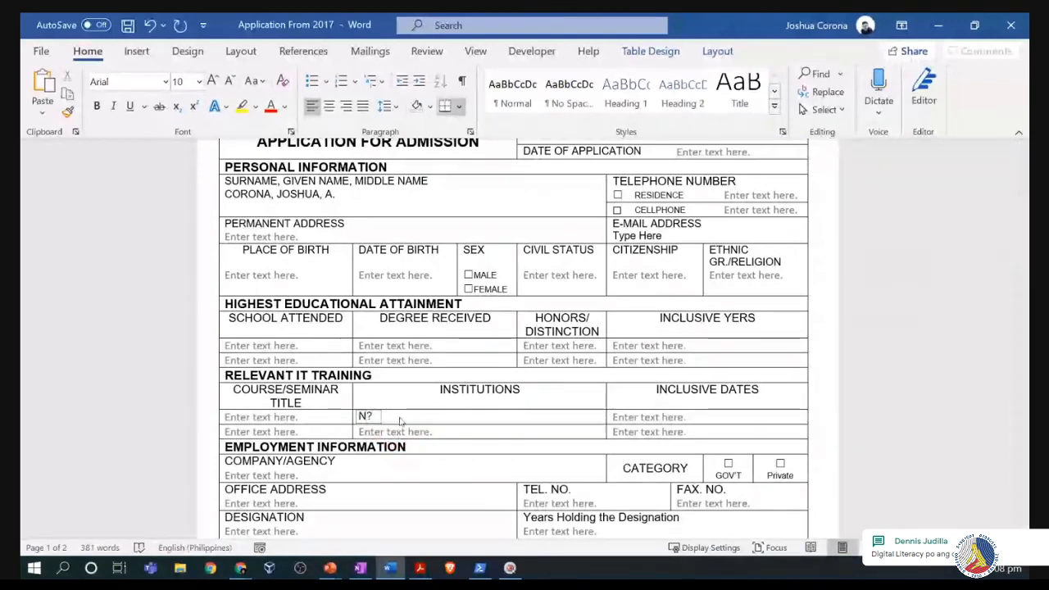
pyautogui.press('BackSpace')
pyautogui.press('BackSpace')
pyautogui.write('/A')
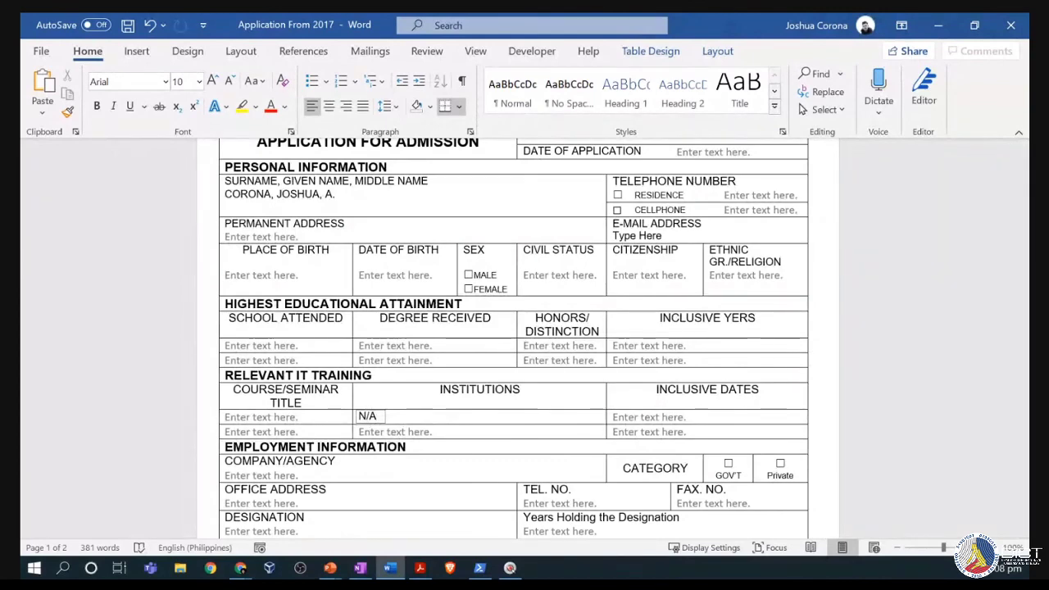
# Briefly switch to another program, come back to Word and scroll down the form.
pyautogui.click(510, 568)
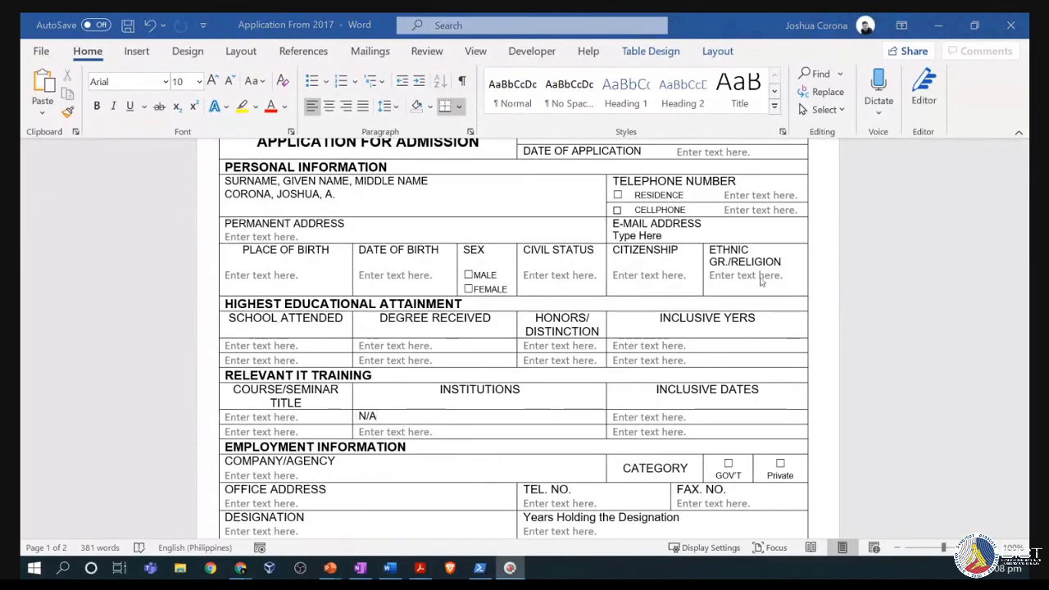
pyautogui.click(939, 251)
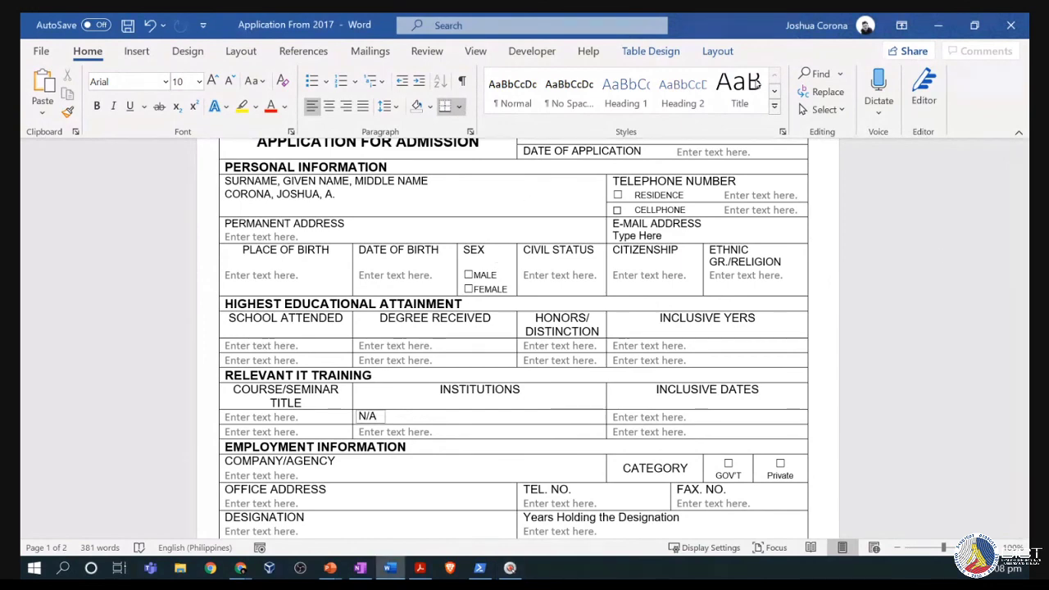
pyautogui.scroll(-3, 620, 371)
pyautogui.scroll(-7, 620, 371)
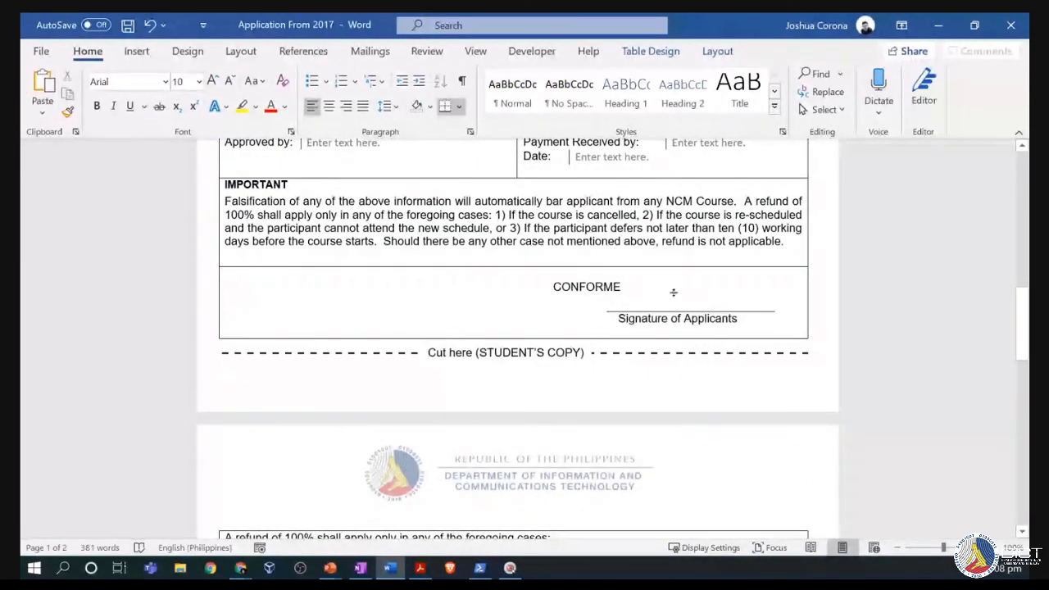
pyautogui.click(136, 51)
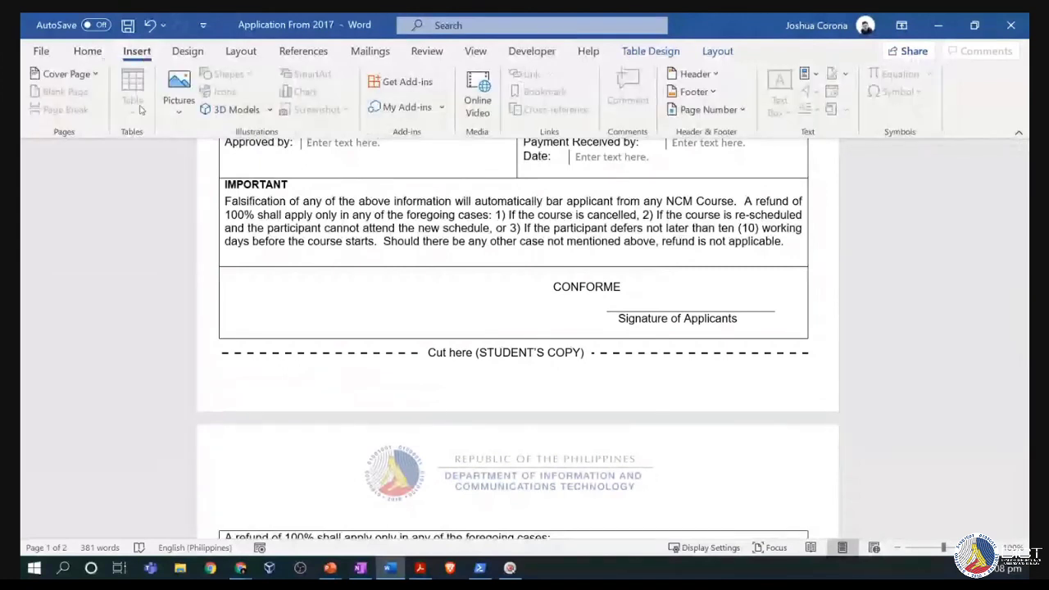
pyautogui.click(178, 88)
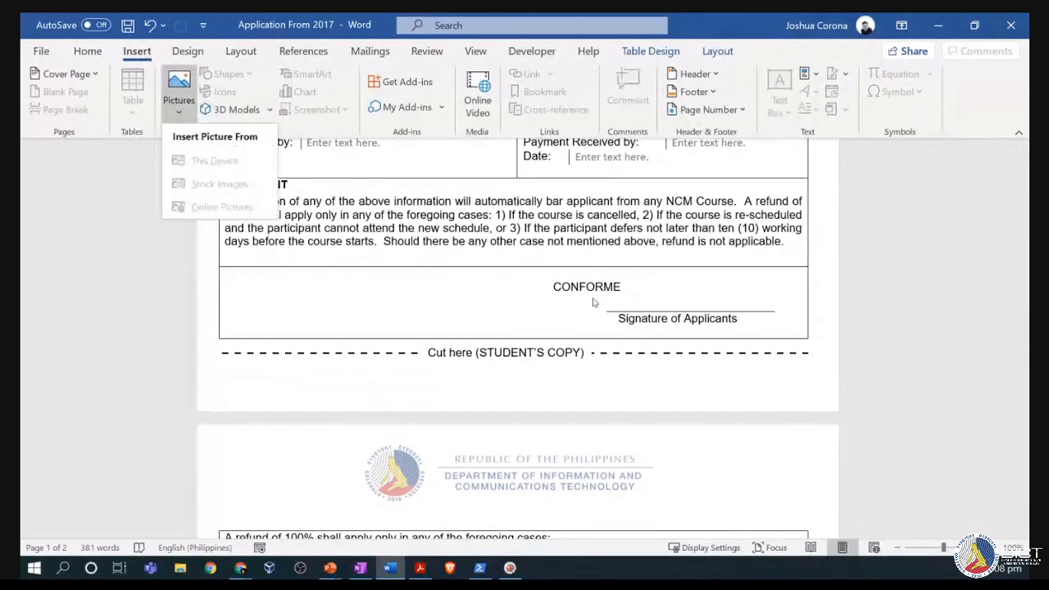
pyautogui.click(646, 308)
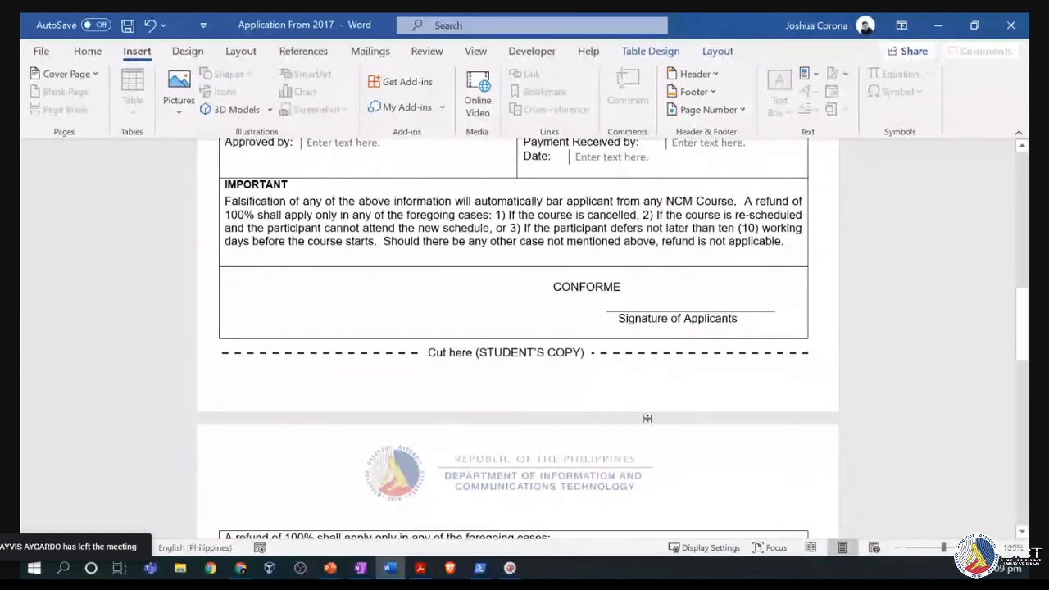
pyautogui.scroll(15, 666, 364)
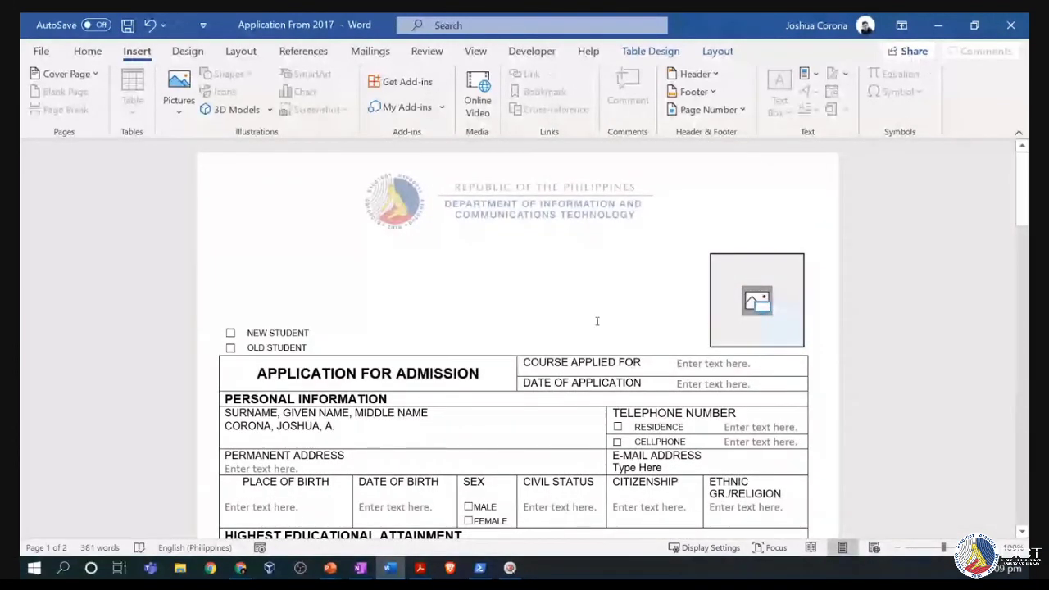
pyautogui.click(757, 303)
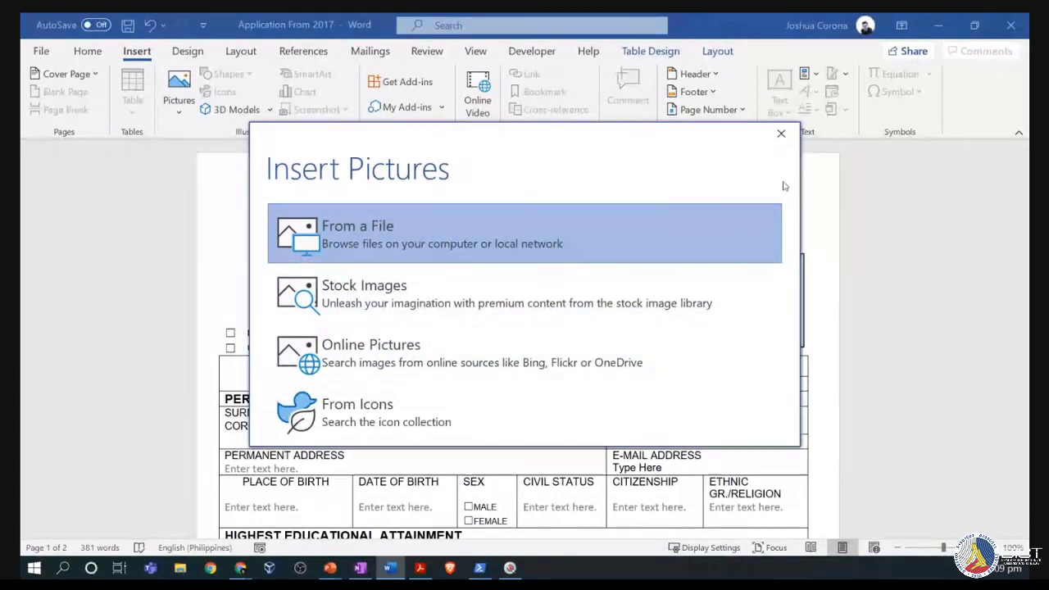
pyautogui.click(780, 135)
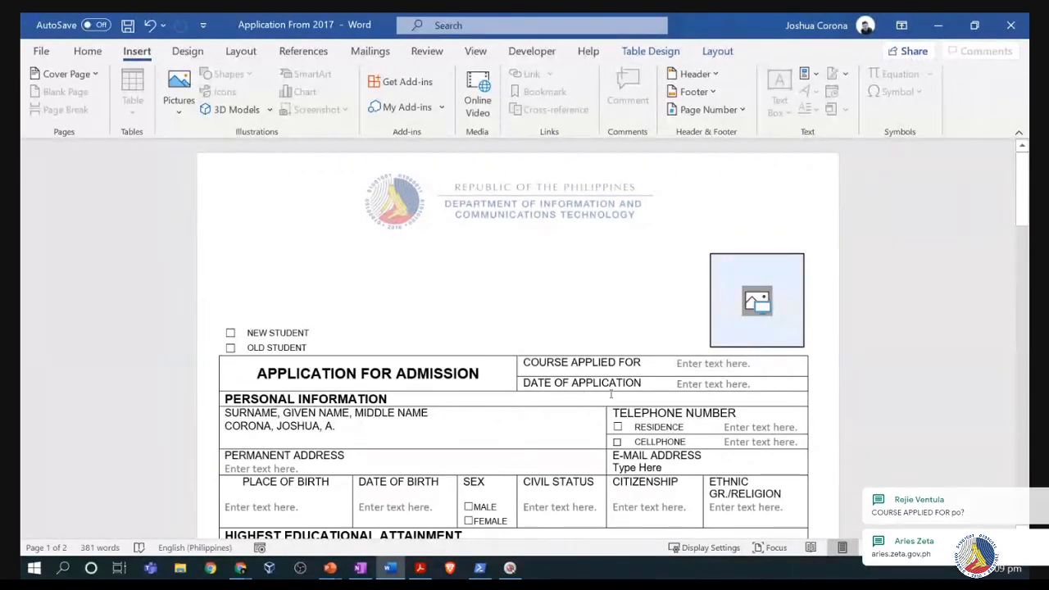
# Pick 9 November 2020 as the application date and enter Digital Literacy Training as the course.
pyautogui.click(706, 383)
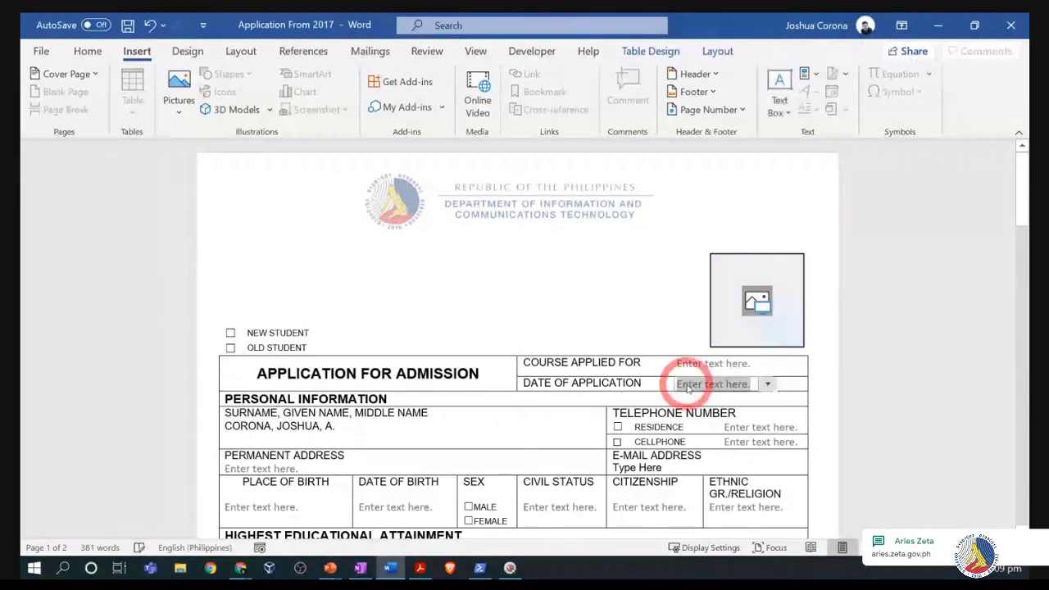
pyautogui.click(767, 385)
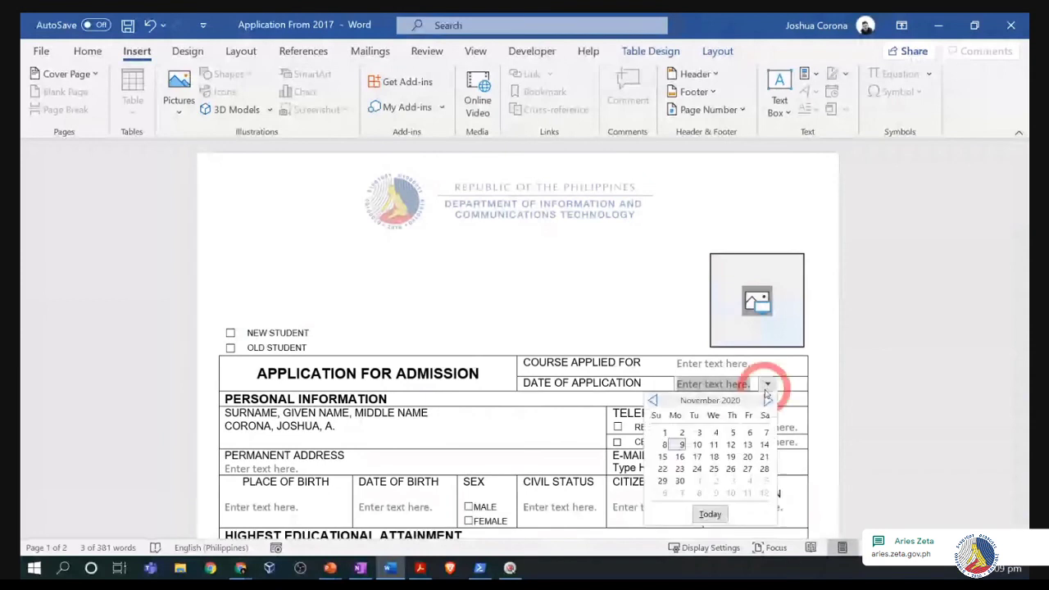
pyautogui.click(680, 445)
pyautogui.click(695, 364)
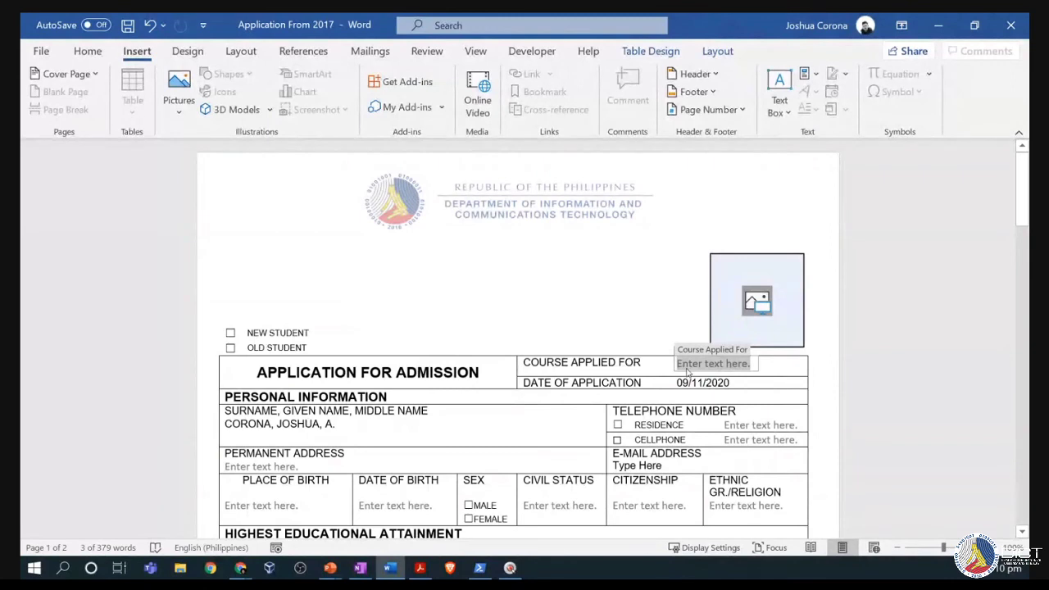
pyautogui.write('DI')
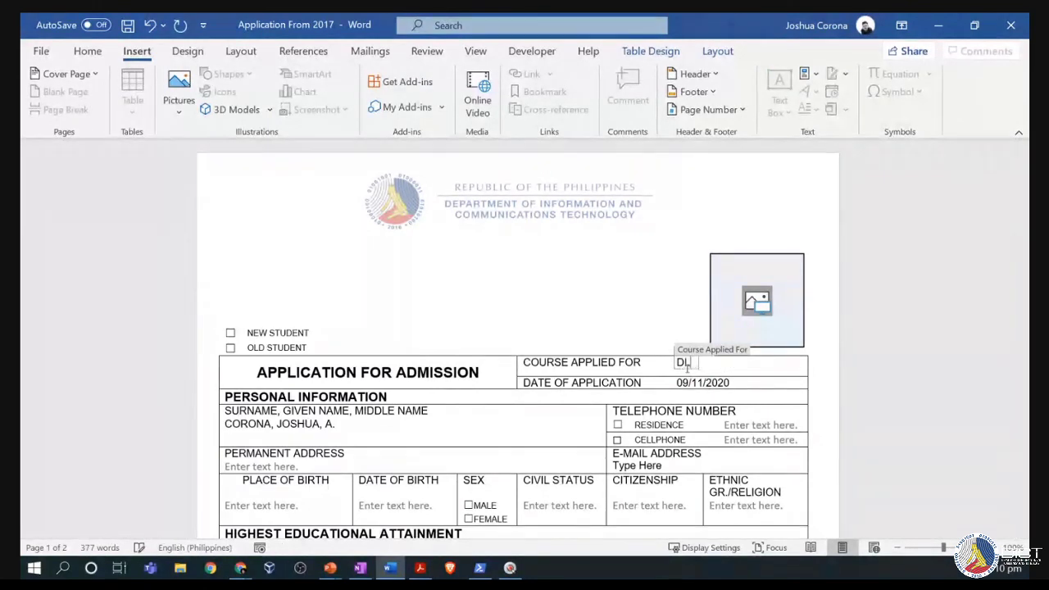
pyautogui.write('gital')
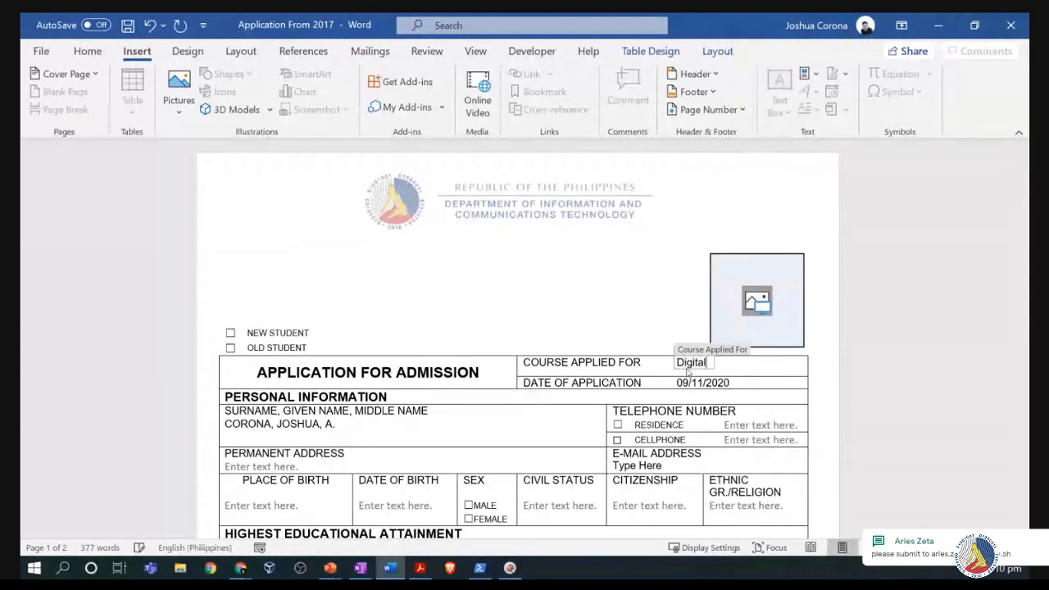
pyautogui.write(' Literacy')
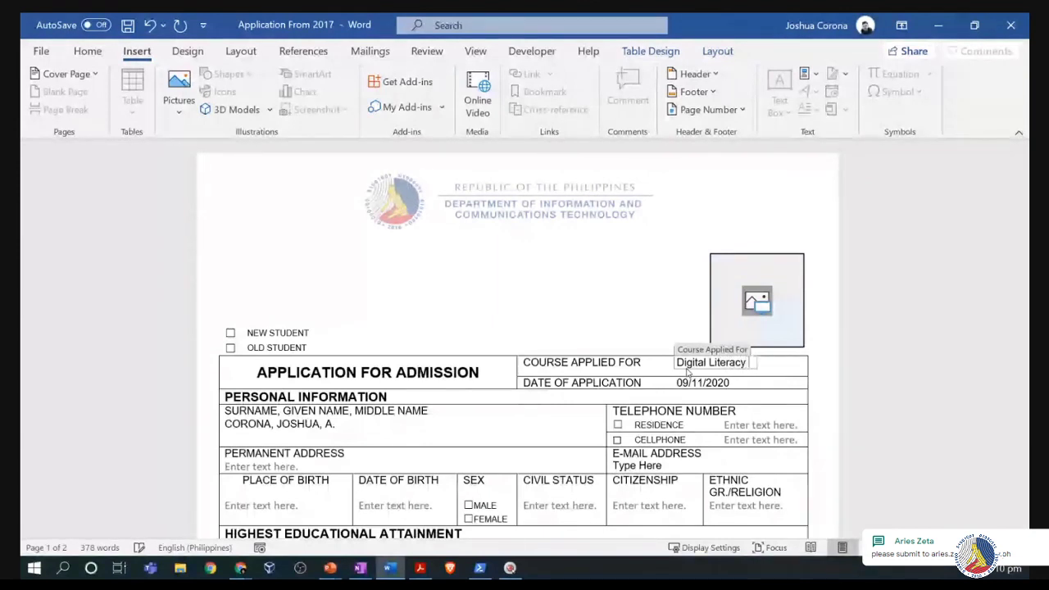
pyautogui.write(' Traini')
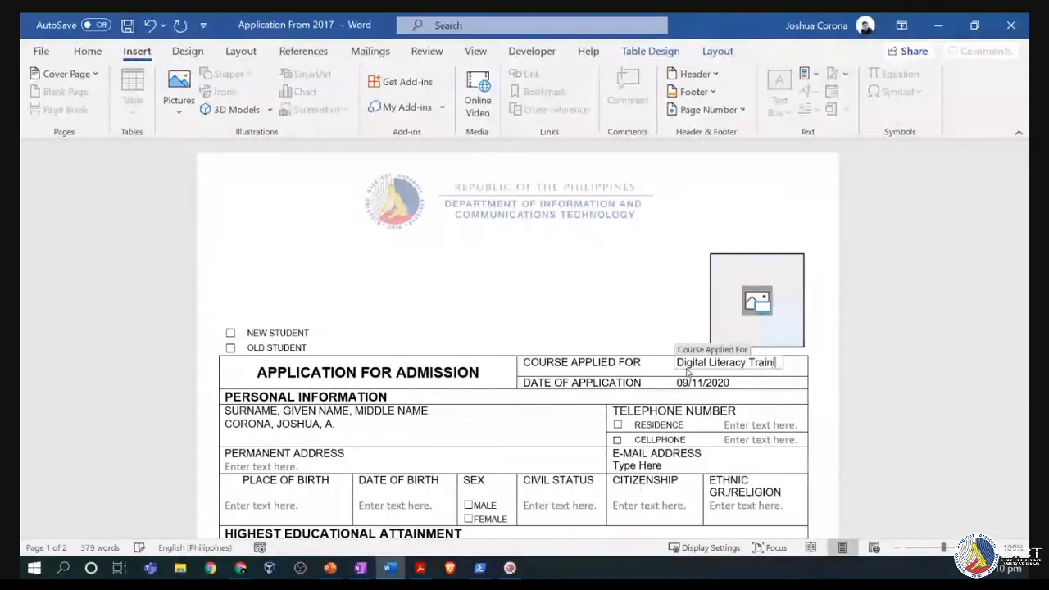
pyautogui.write('ng')
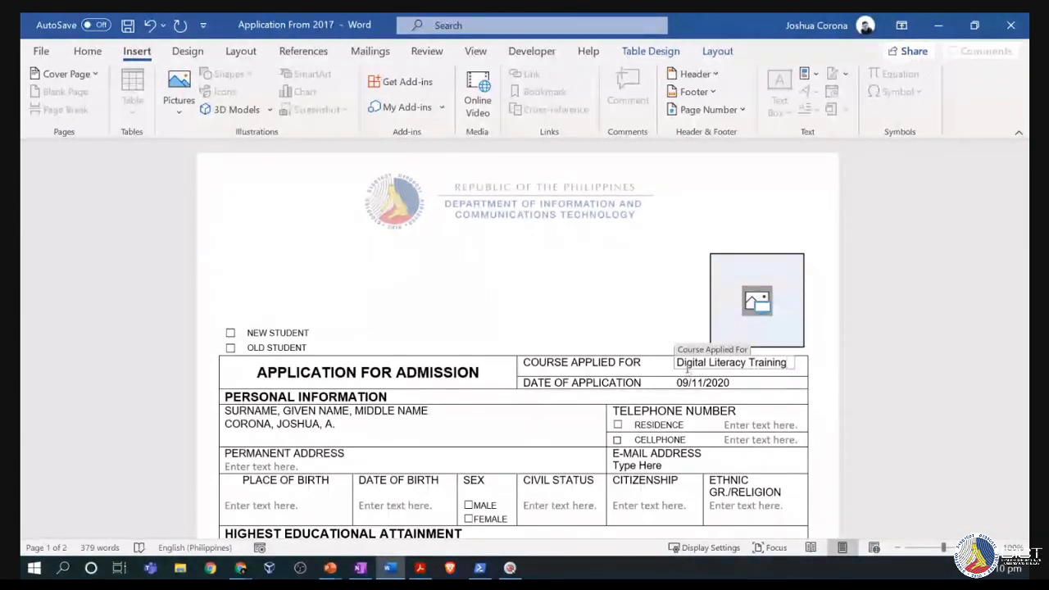
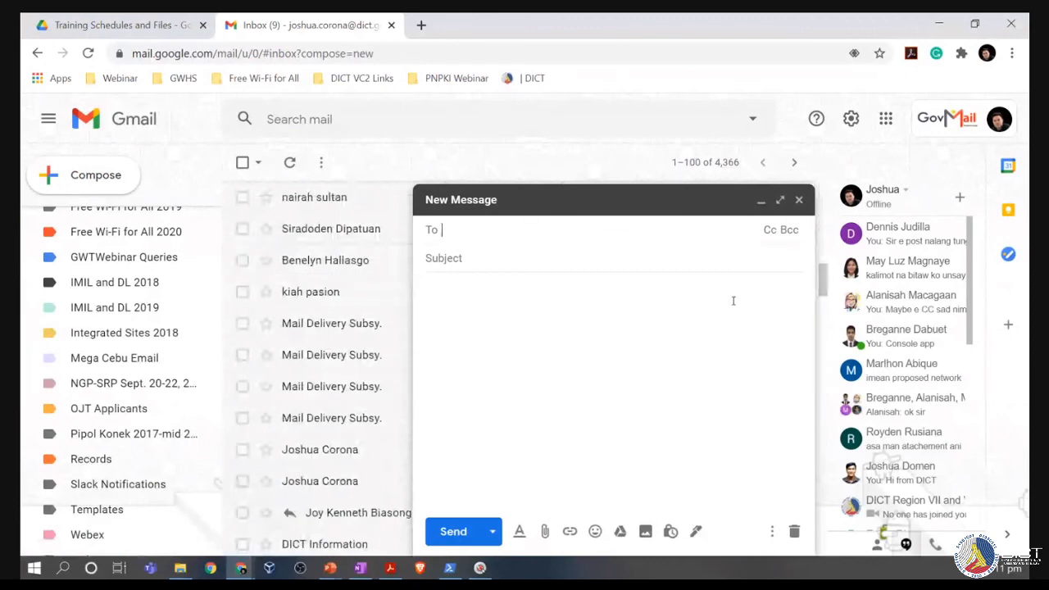
# Show Schedule send, reopen Compose, try scheduling, and dismiss the missing-recipient error.
pyautogui.click(493, 532)
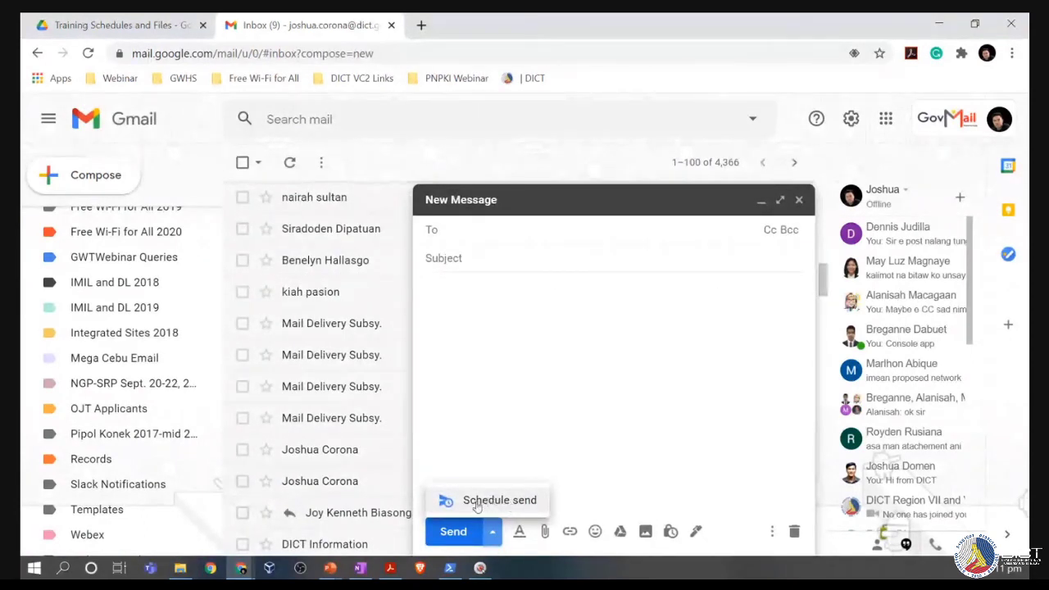
pyautogui.click(799, 200)
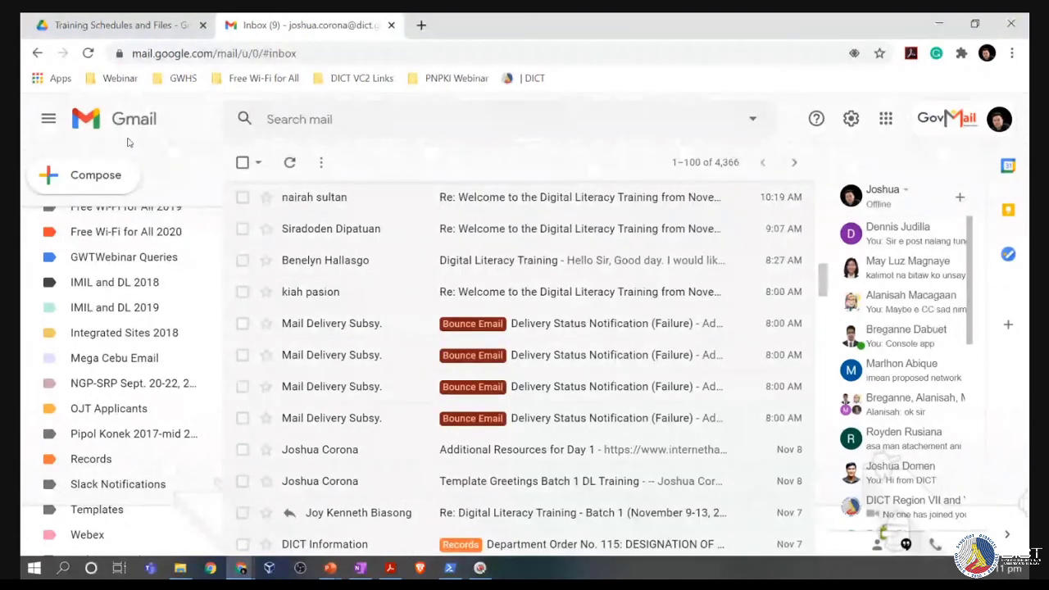
pyautogui.click(90, 176)
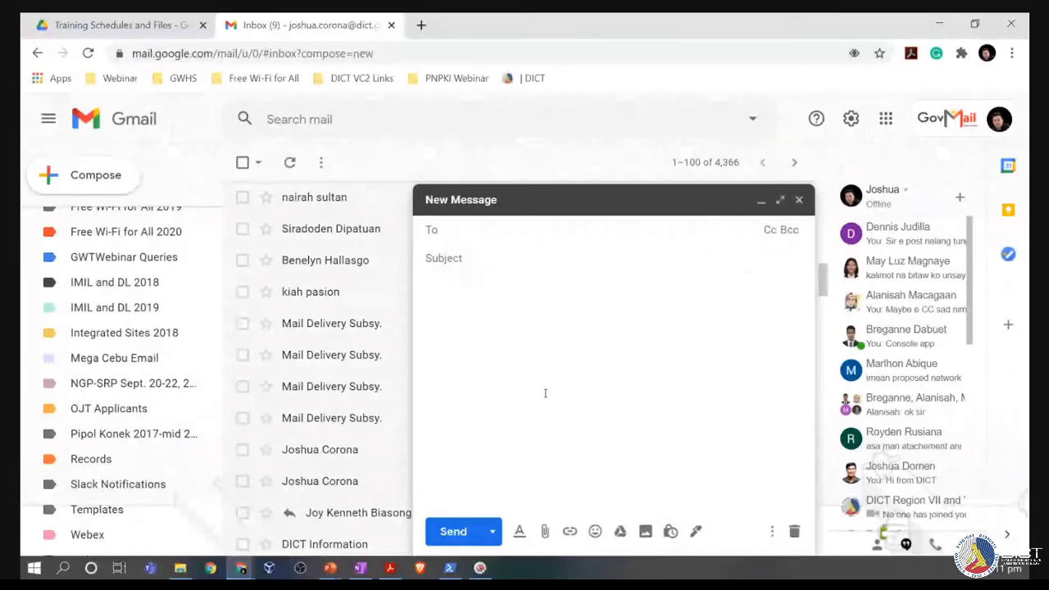
pyautogui.click(494, 535)
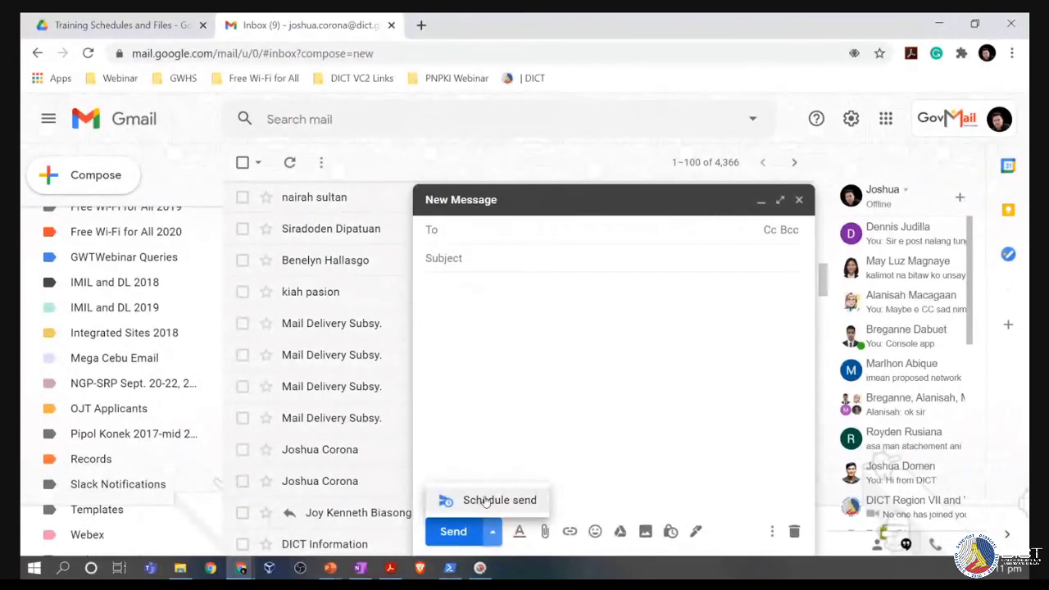
pyautogui.click(486, 502)
pyautogui.click(695, 283)
# Address the draft by typing 'jos' in To and picking the matching contact.
pyautogui.click(455, 229)
pyautogui.write('jos')
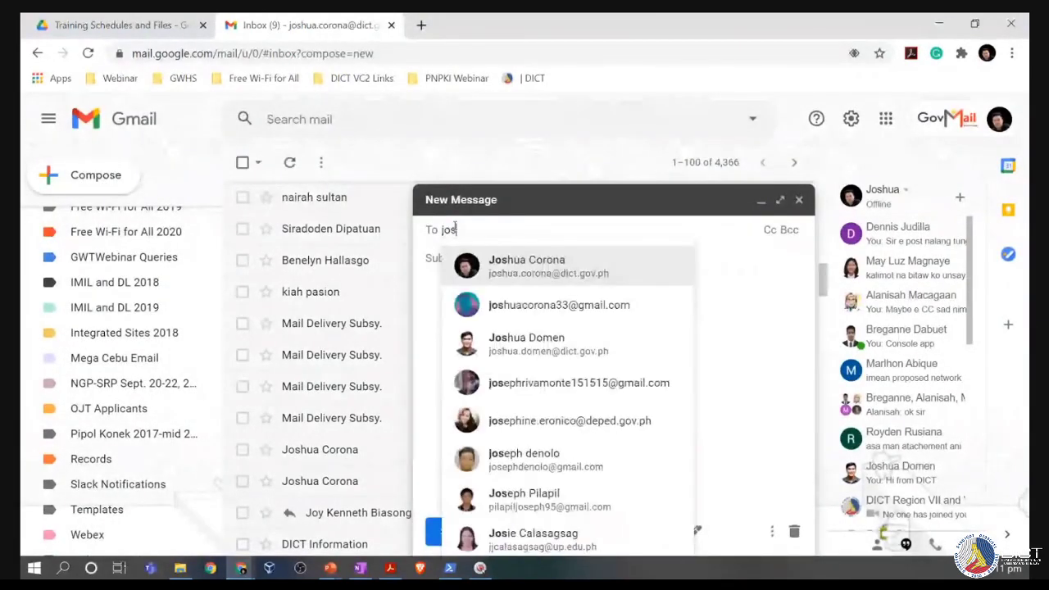
pyautogui.click(564, 277)
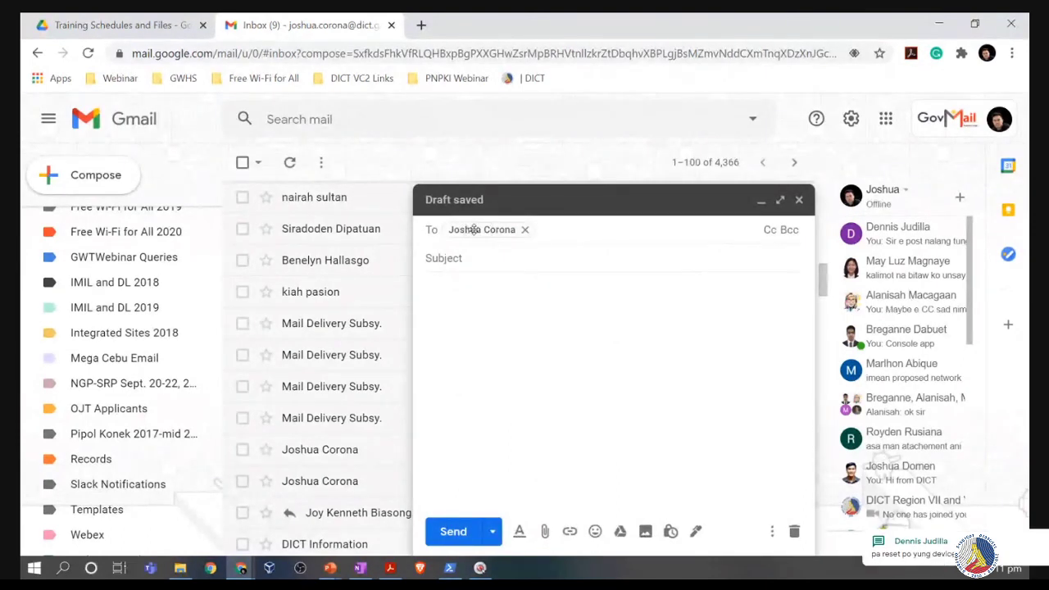
pyautogui.moveTo(484, 231)
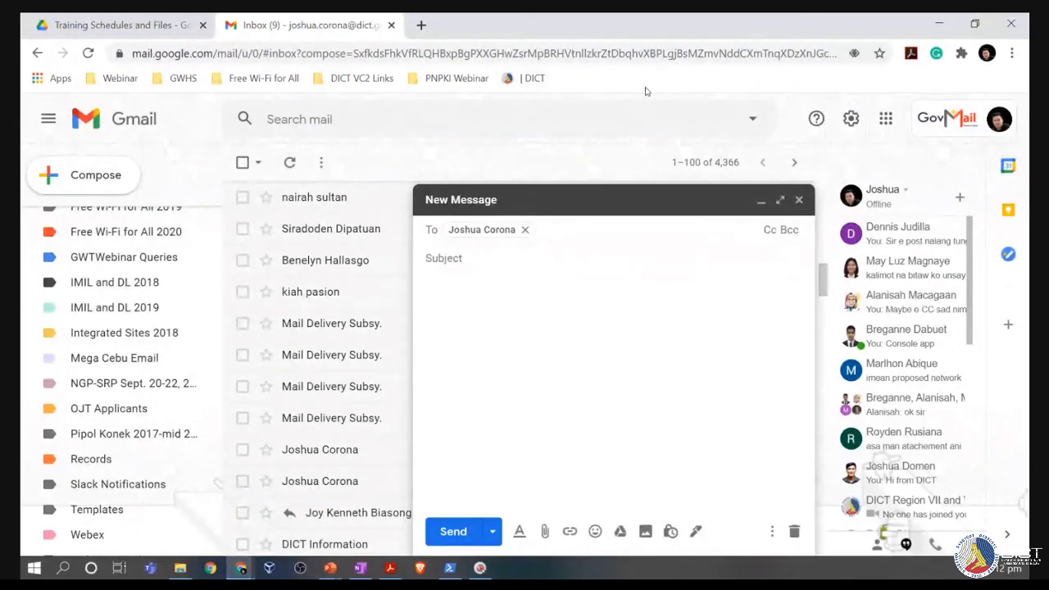
pyautogui.click(885, 119)
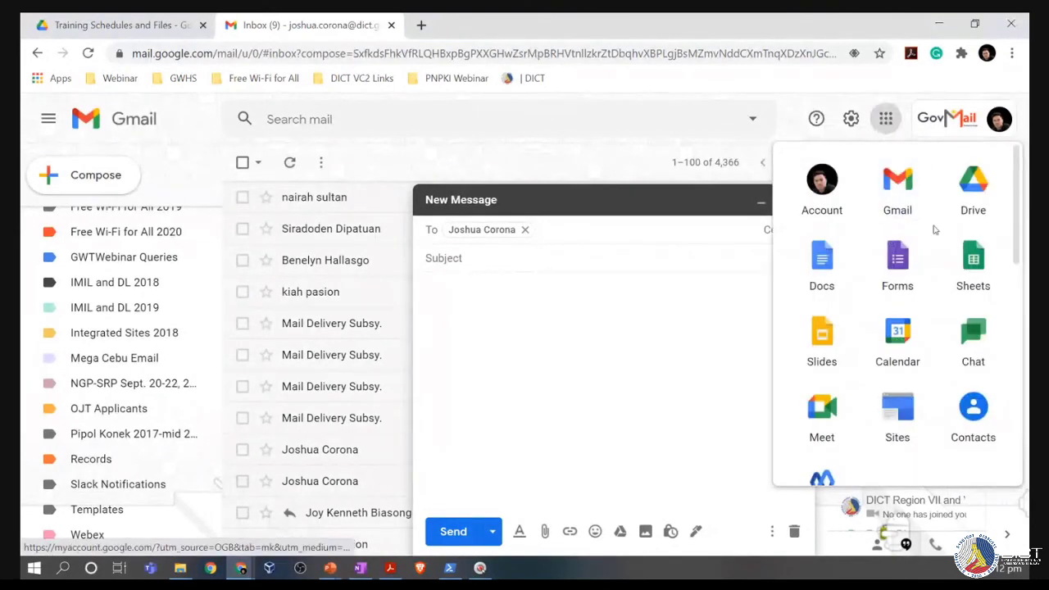
pyautogui.scroll(-5, 822, 381)
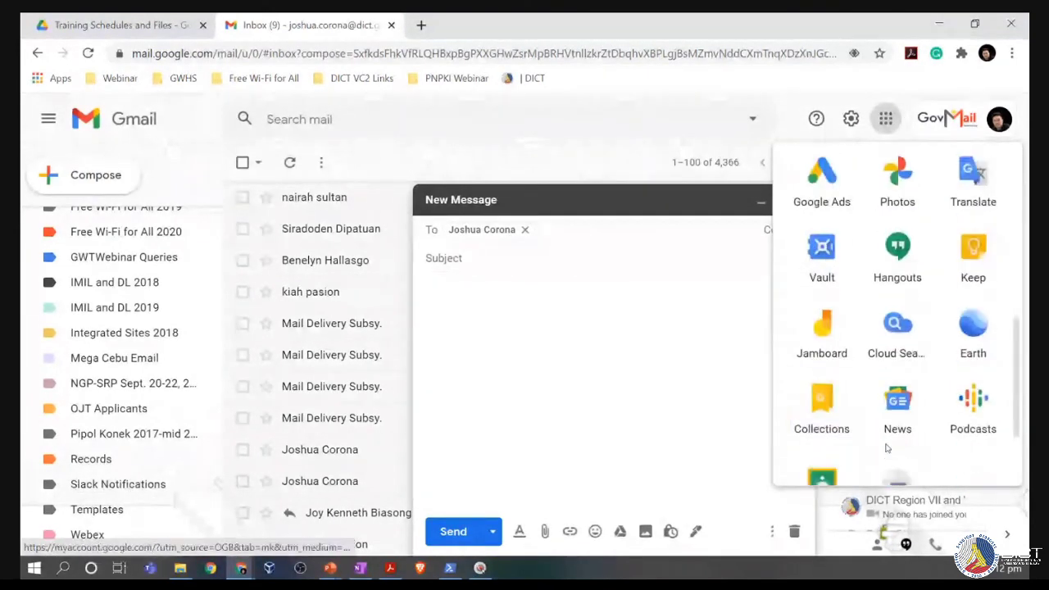
pyautogui.scroll(3, 897, 448)
pyautogui.scroll(3, 901, 434)
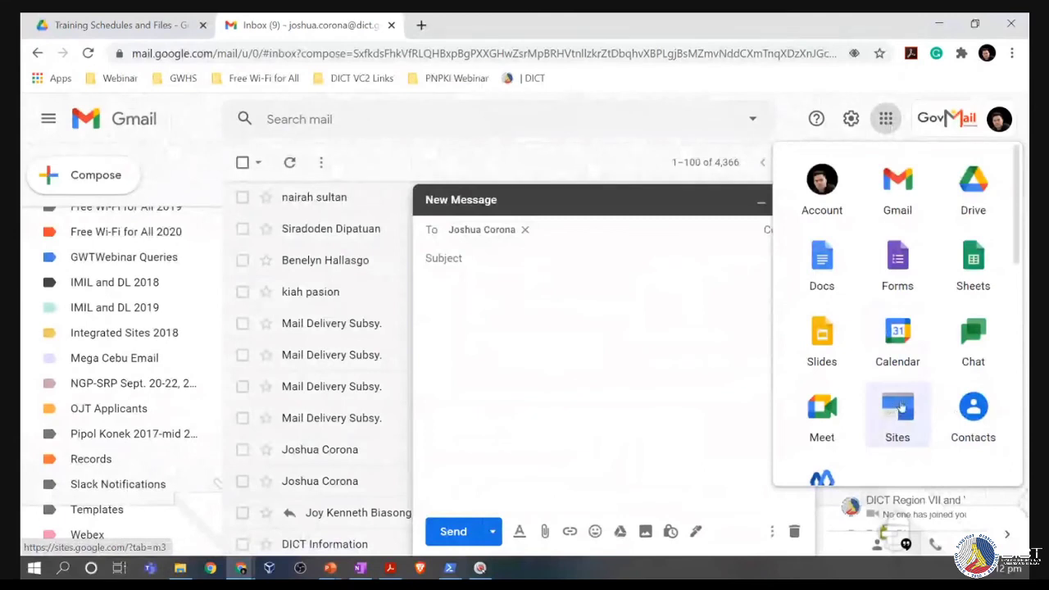
pyautogui.click(585, 387)
# Enter 'Sample' as the subject line.
pyautogui.click(461, 261)
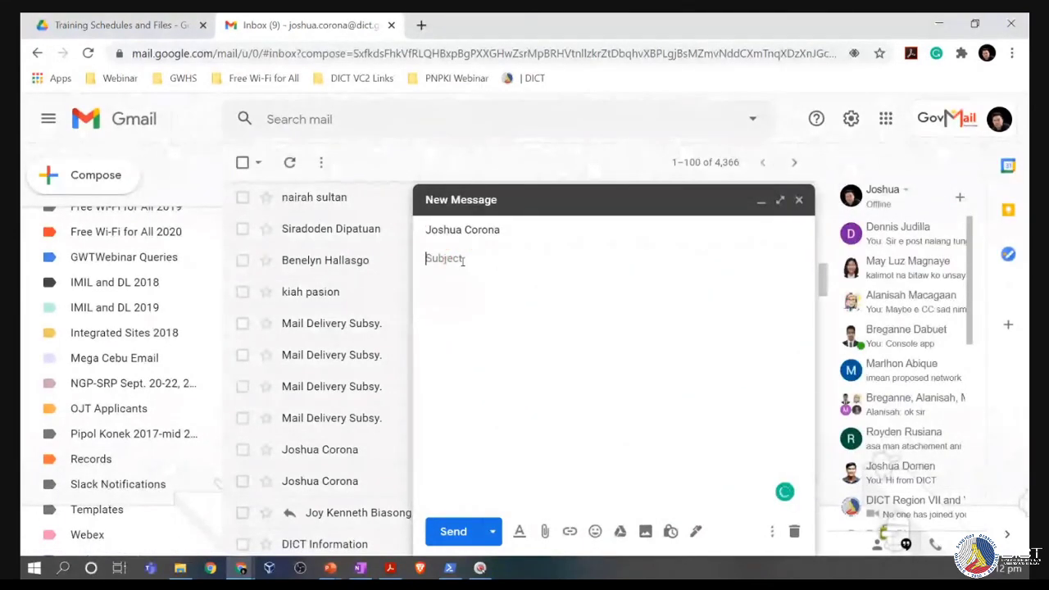
pyautogui.write('Sample')
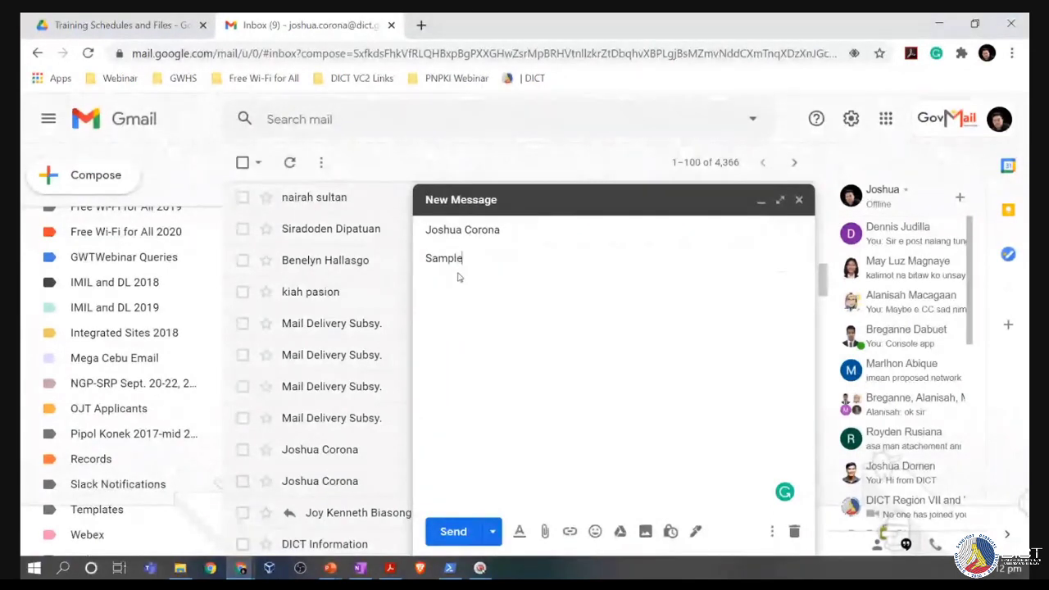
pyautogui.doubleClick(450, 259)
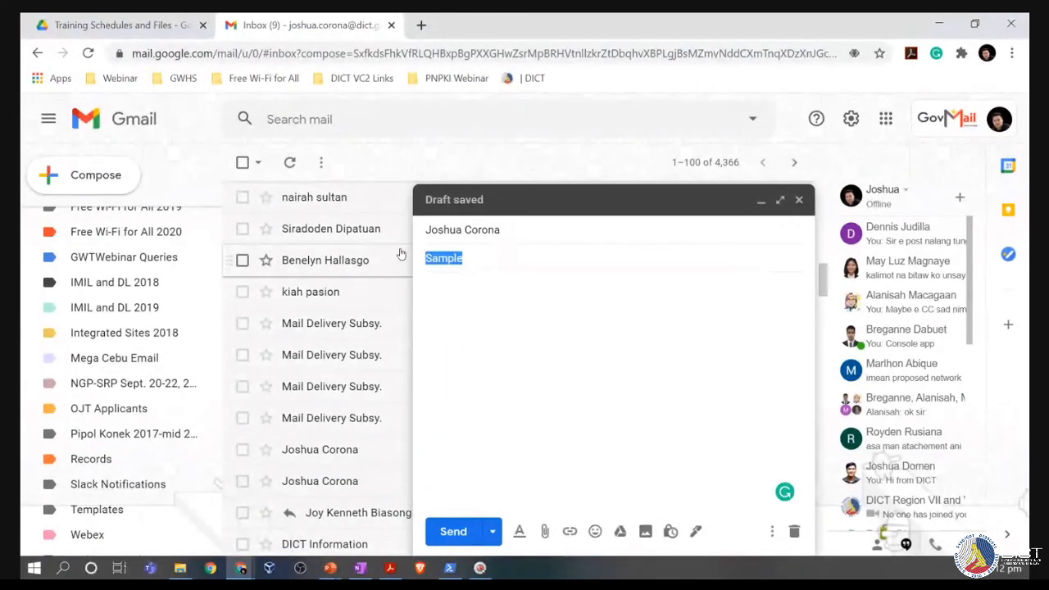
# Write 'Please see attached.' in the body and try sending, triggering the attachment warning.
pyautogui.click(502, 298)
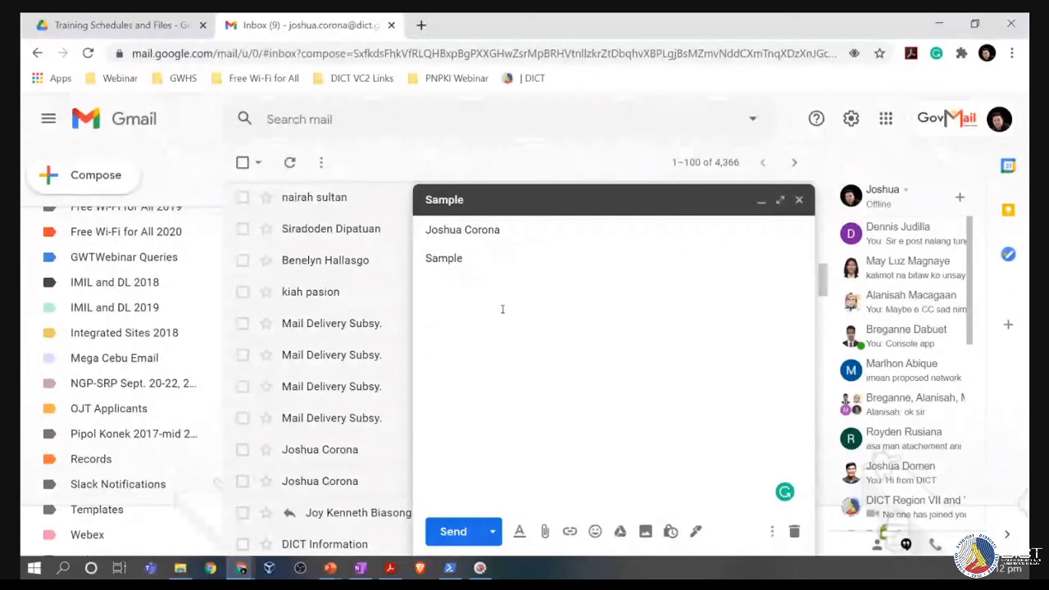
pyautogui.write('Please see attached')
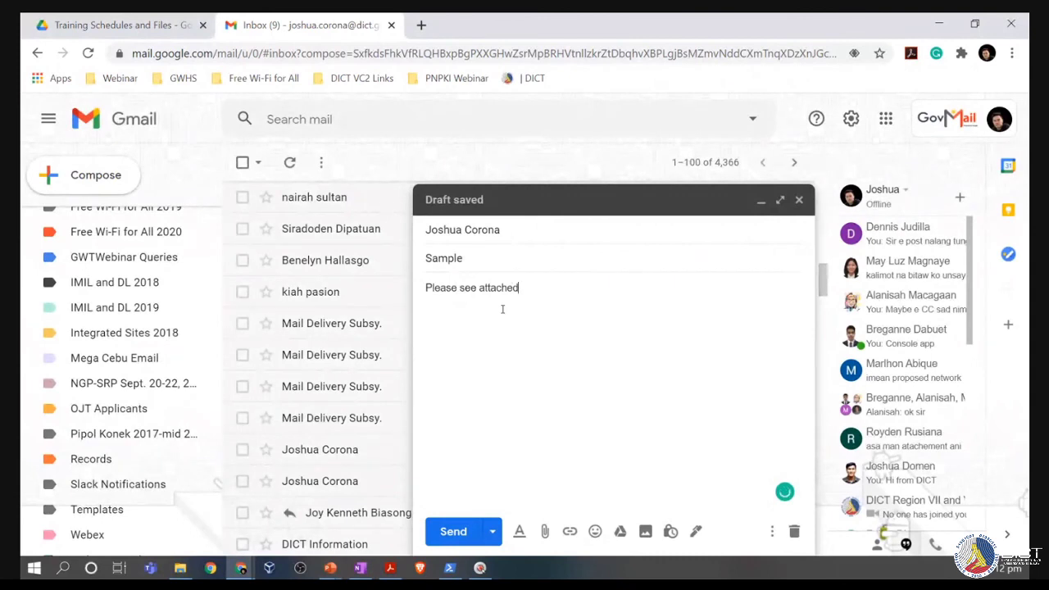
pyautogui.write('.')
pyautogui.click(453, 531)
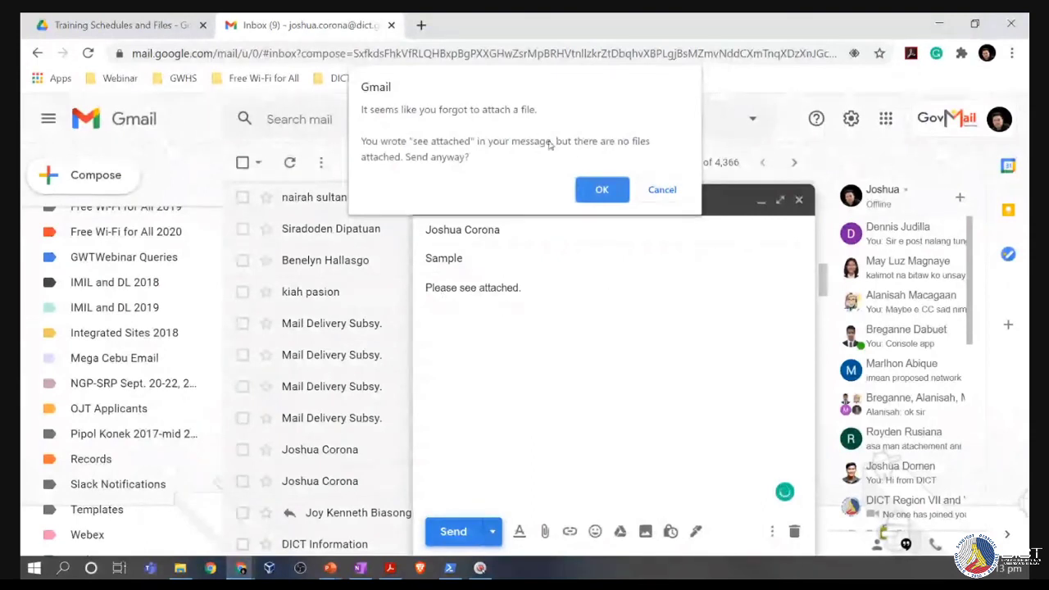
pyautogui.click(662, 190)
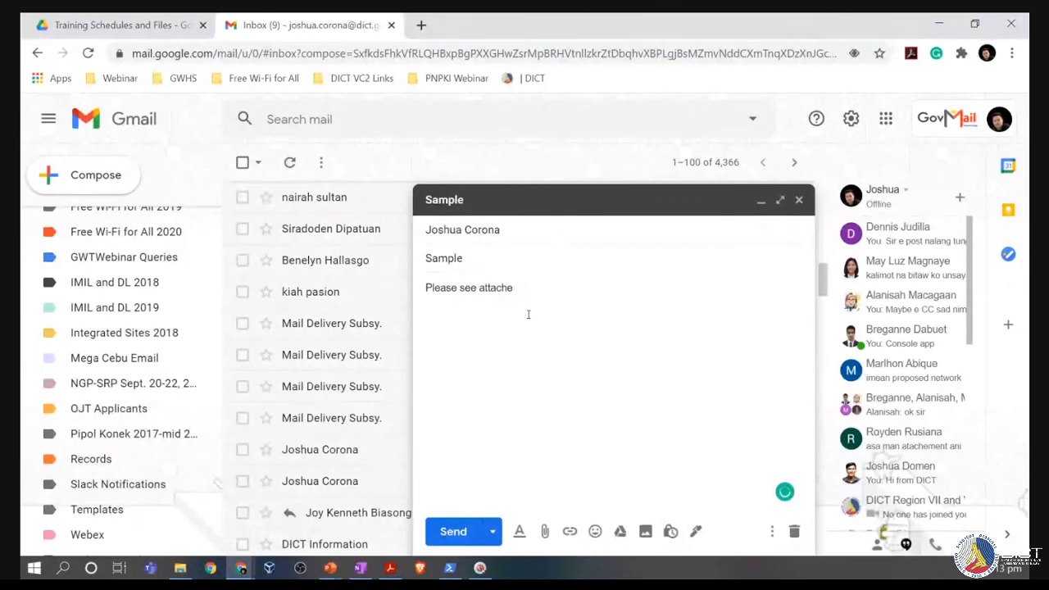
pyautogui.press('BackSpace')
pyautogui.press('BackSpace')
pyautogui.press('BackSpace')
pyautogui.press('BackSpace')
pyautogui.press('BackSpace')
pyautogui.press('BackSpace')
pyautogui.press('BackSpace')
pyautogui.press('BackSpace')
pyautogui.press('BackSpace')
pyautogui.press('BackSpace')
pyautogui.press('BackSpace')
pyautogui.press('BackSpace')
pyautogui.press('BackSpace')
pyautogui.press('BackSpace')
pyautogui.press('BackSpace')
pyautogui.press('BackSpace')
pyautogui.write('Hi Joshua')
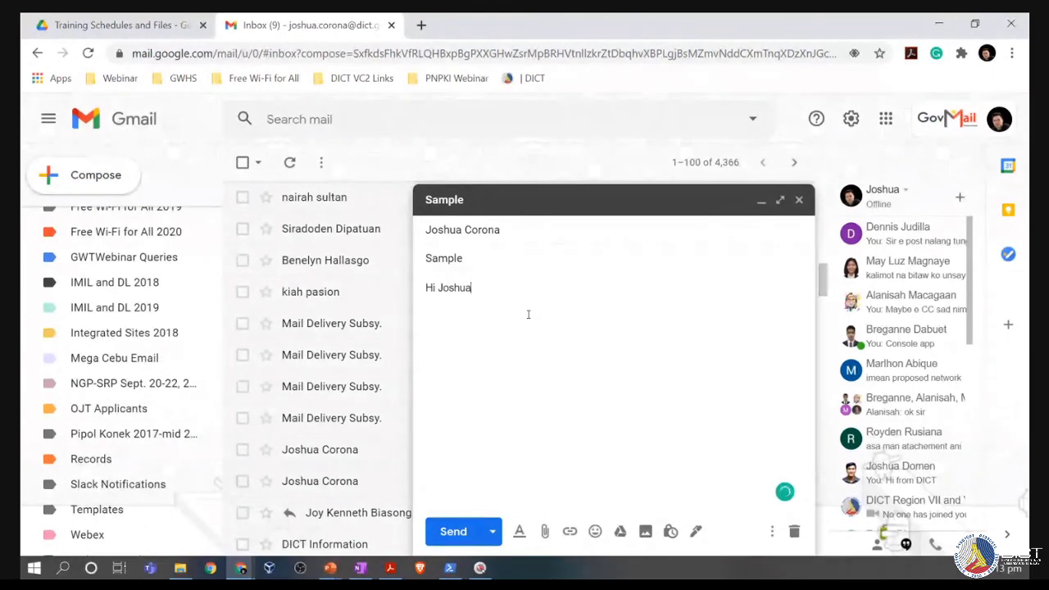
pyautogui.press('BackSpace')
pyautogui.press('BackSpace')
pyautogui.press('BackSpace')
pyautogui.press('BackSpace')
pyautogui.press('BackSpace')
pyautogui.write('jasdlkajlsjlkjasdlkjas')
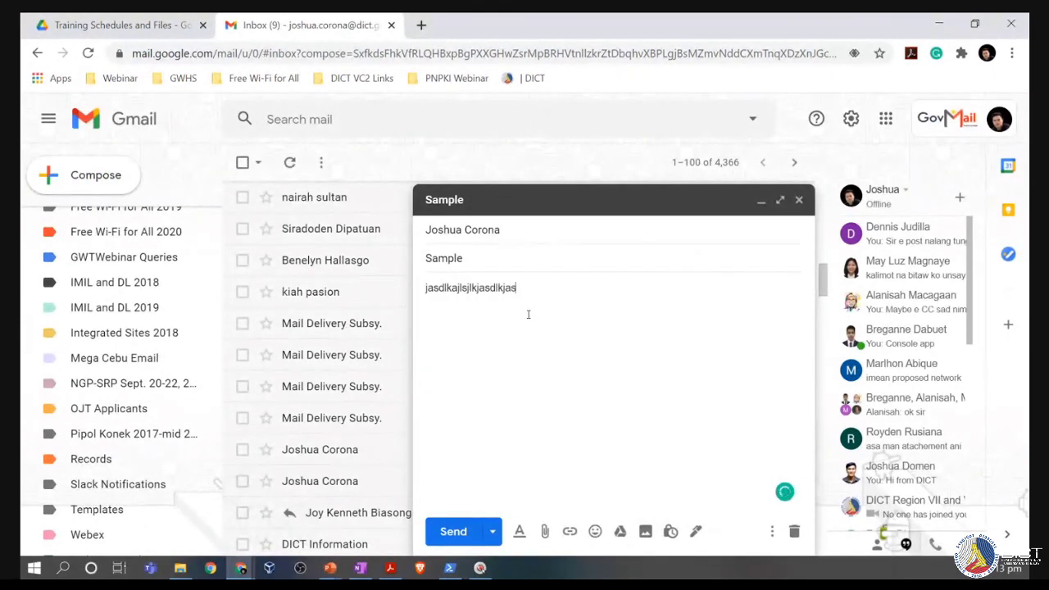
# Review and cancel confidential mode, view More options, then open a new browser tab.
pyautogui.click(670, 531)
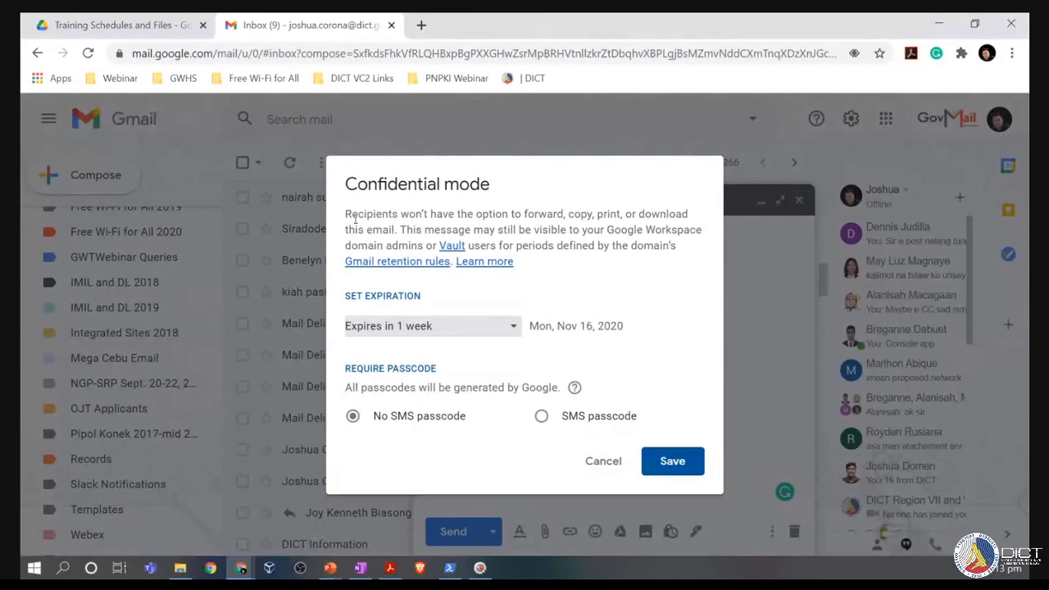
pyautogui.moveTo(343, 214); pyautogui.dragTo(692, 221)
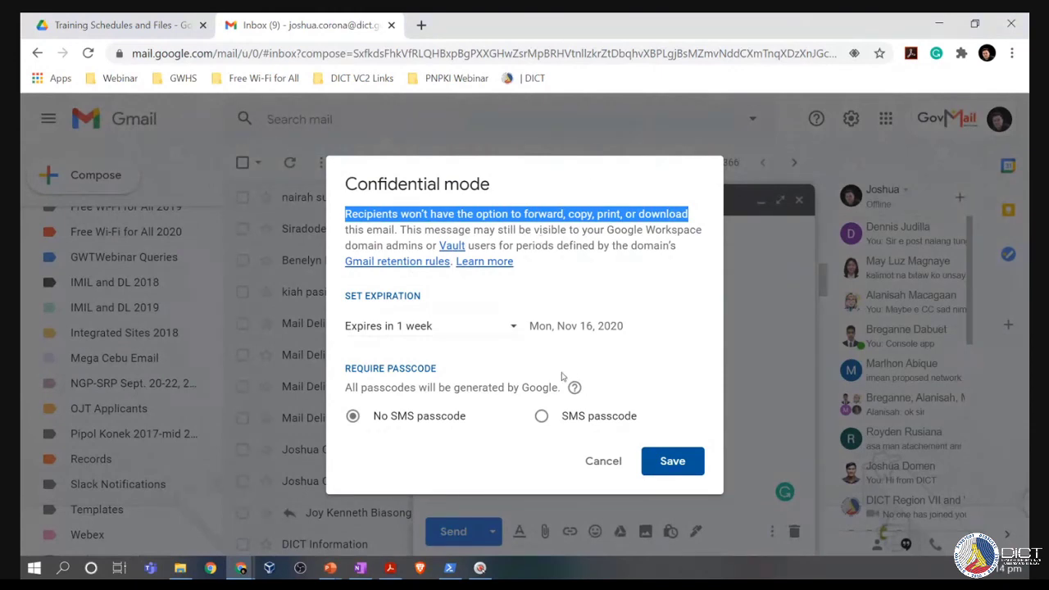
pyautogui.click(603, 461)
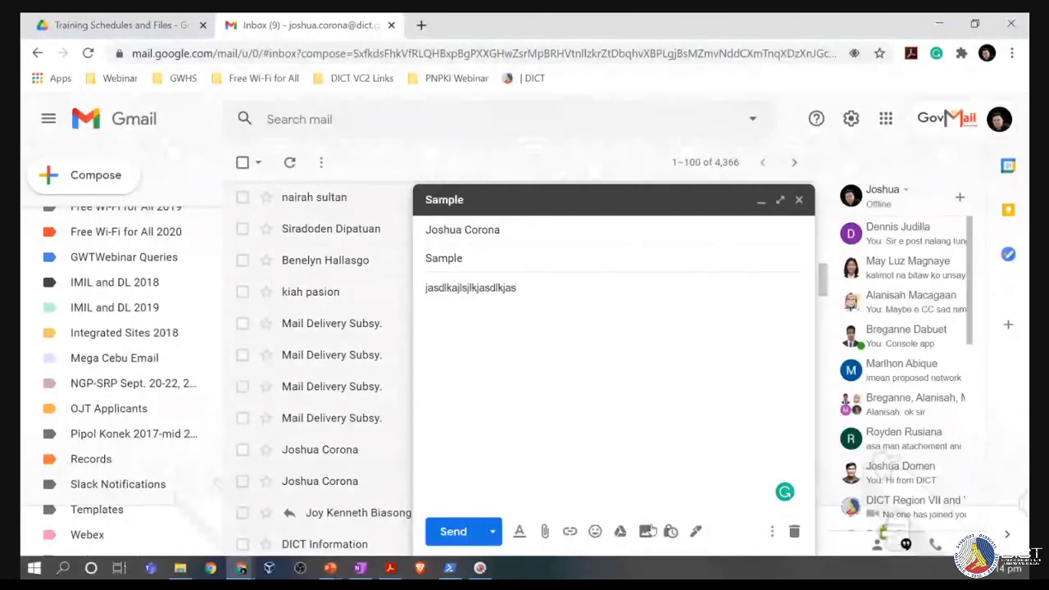
pyautogui.click(771, 531)
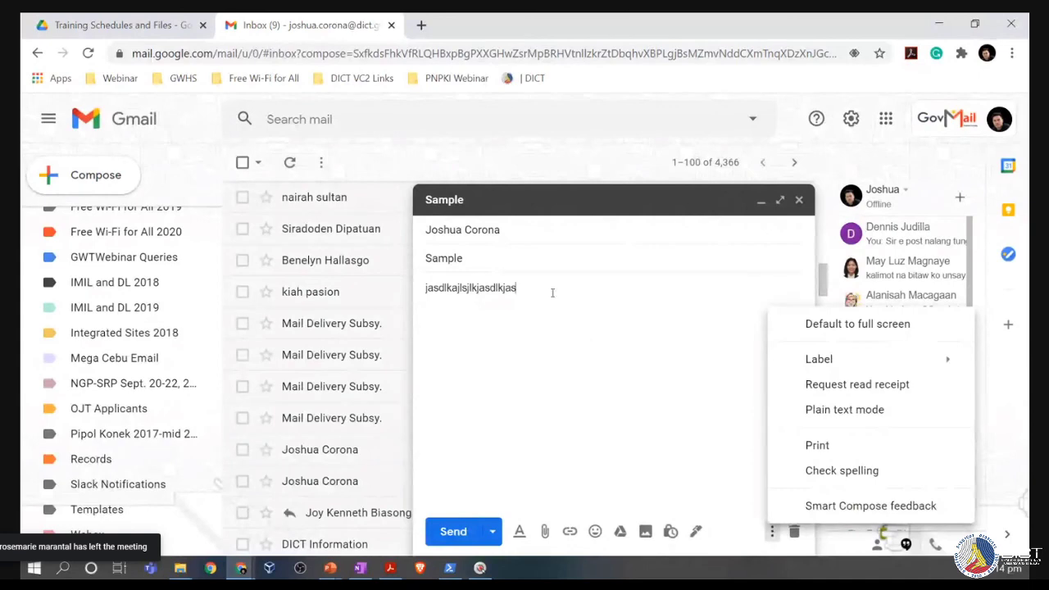
pyautogui.click(419, 25)
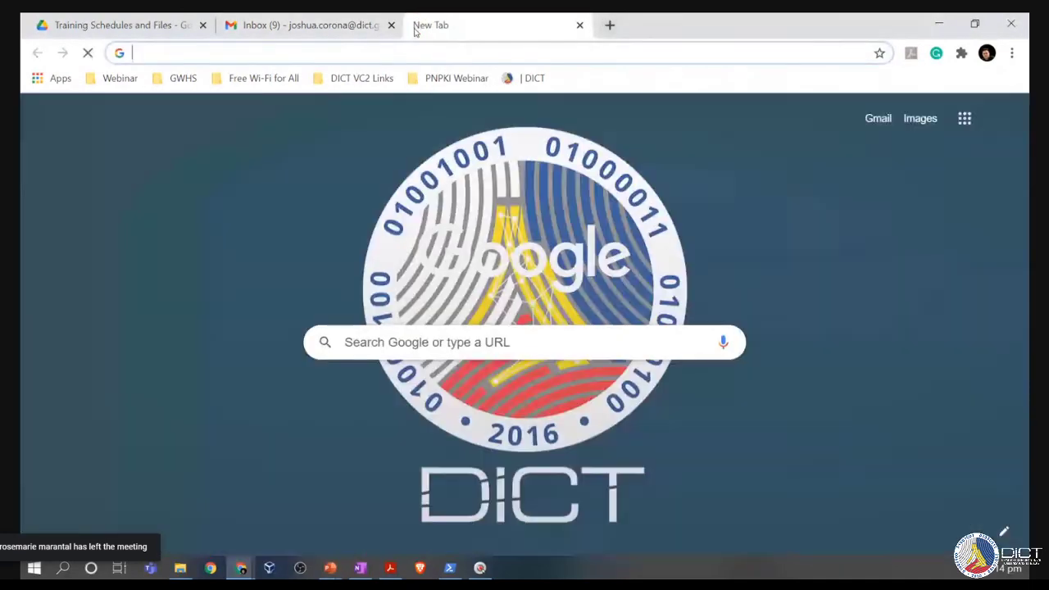
# Search 'pnpki', open the DICT PNPKI page, then return to the Gmail tab.
pyautogui.write('pnpki')
pyautogui.press('Return')
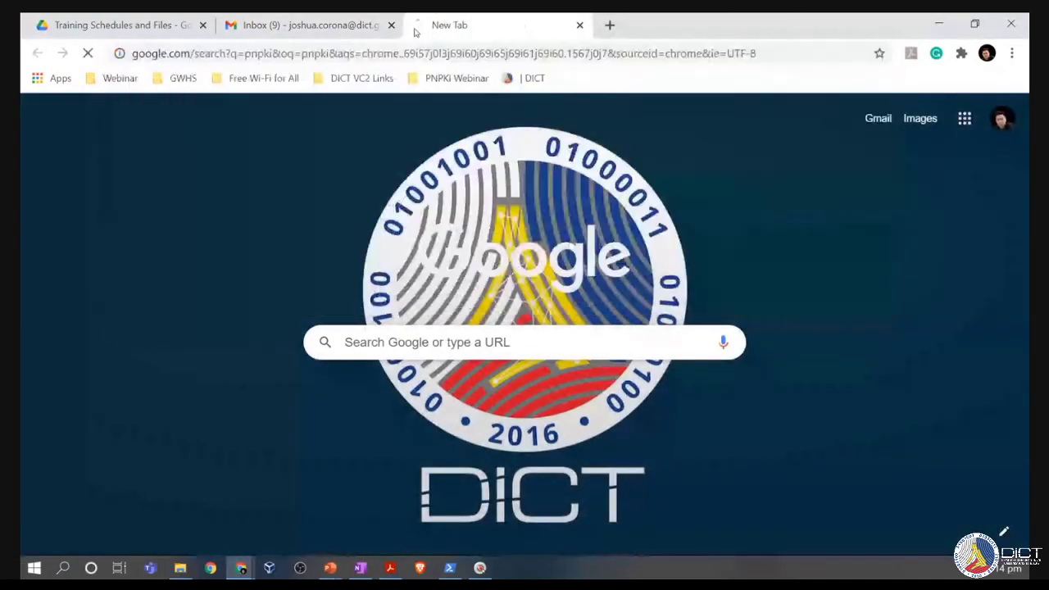
pyautogui.click(303, 257)
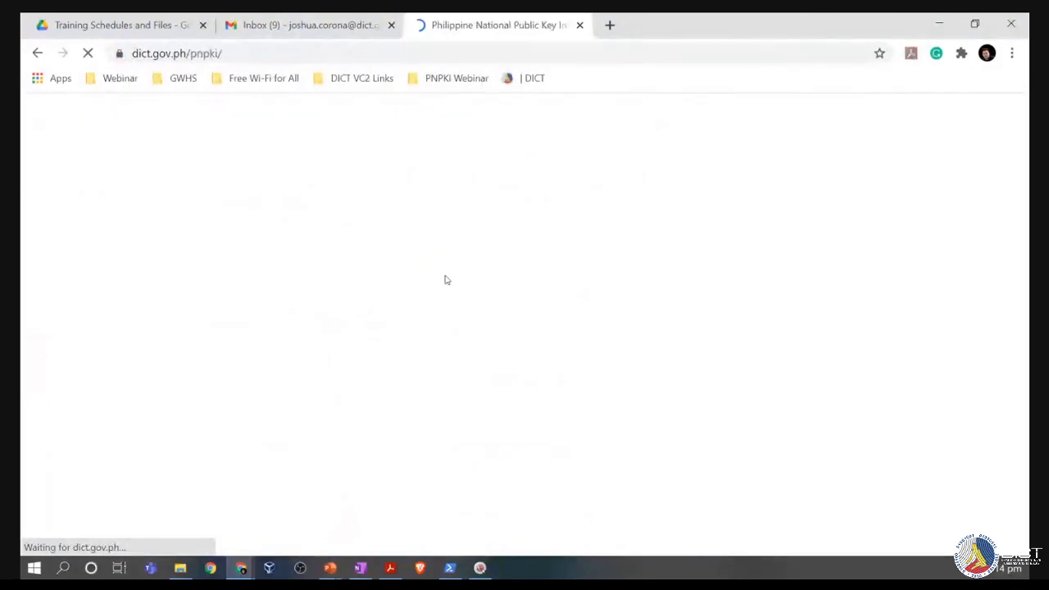
pyautogui.scroll(-1, 443, 303)
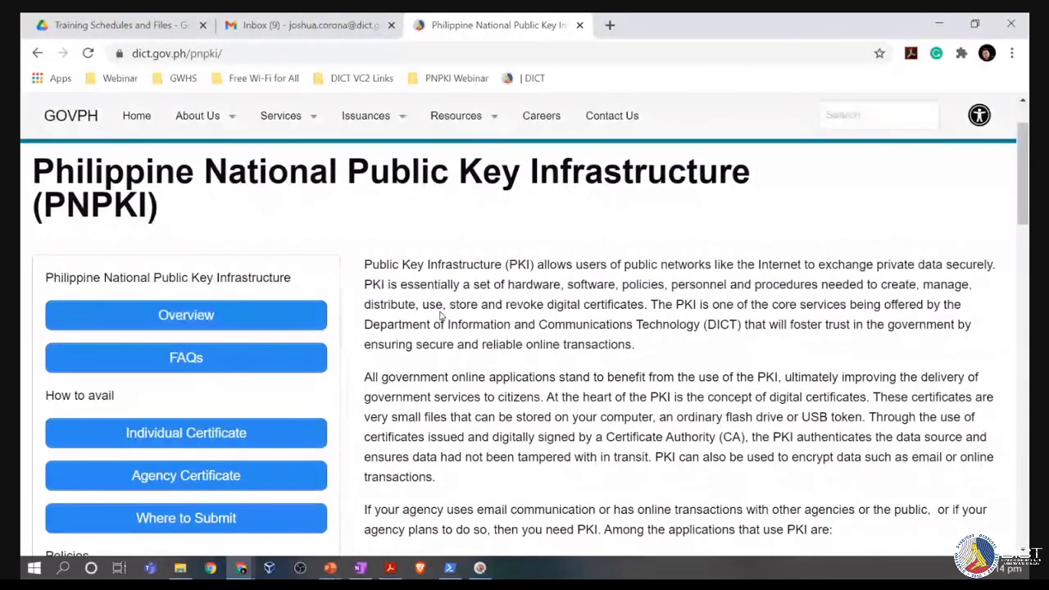
pyautogui.click(299, 18)
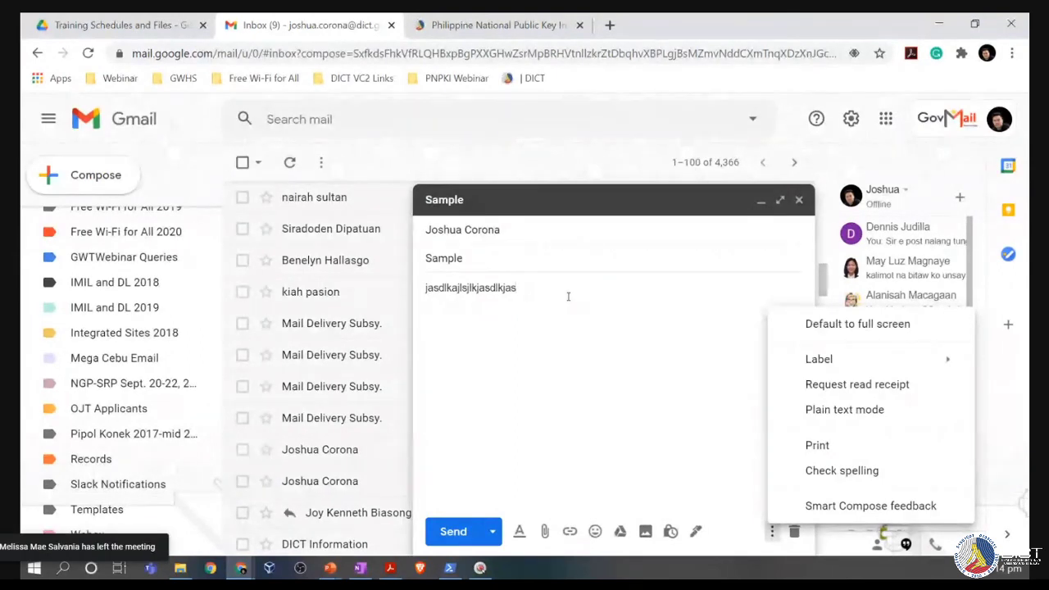
# Show the account details, then highlight the PNPKI heading on the DICT page.
pyautogui.click(998, 119)
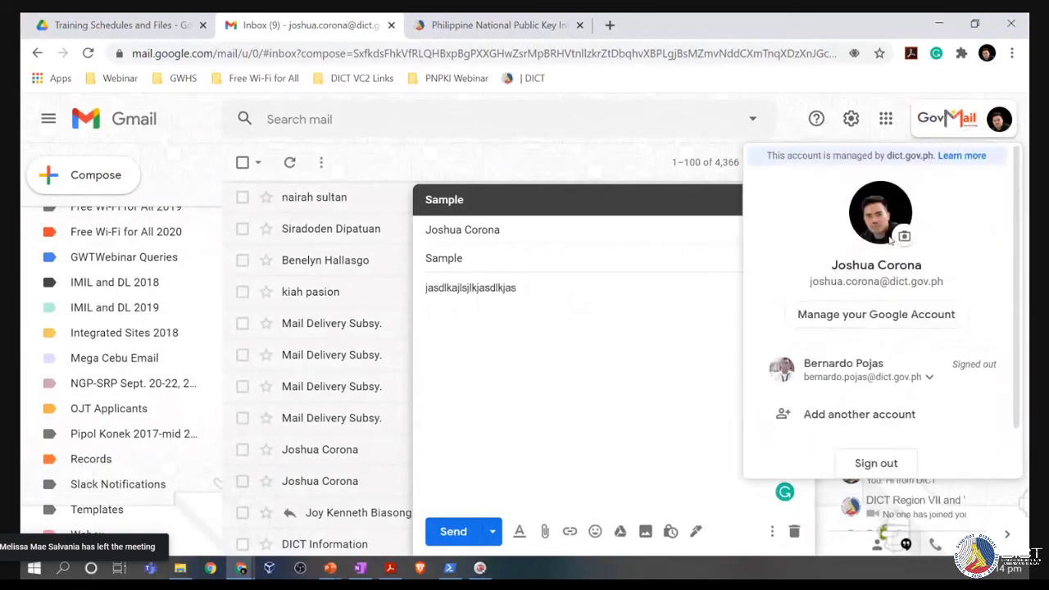
pyautogui.click(456, 18)
pyautogui.moveTo(164, 212); pyautogui.dragTo(37, 168)
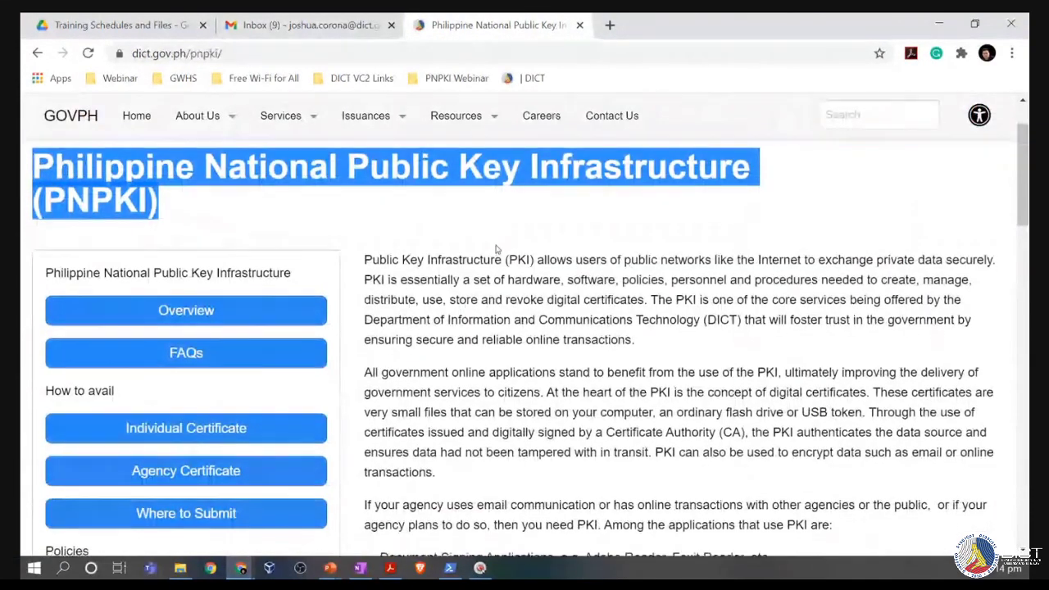
pyautogui.scroll(-5, 496, 250)
pyautogui.scroll(-3, 495, 250)
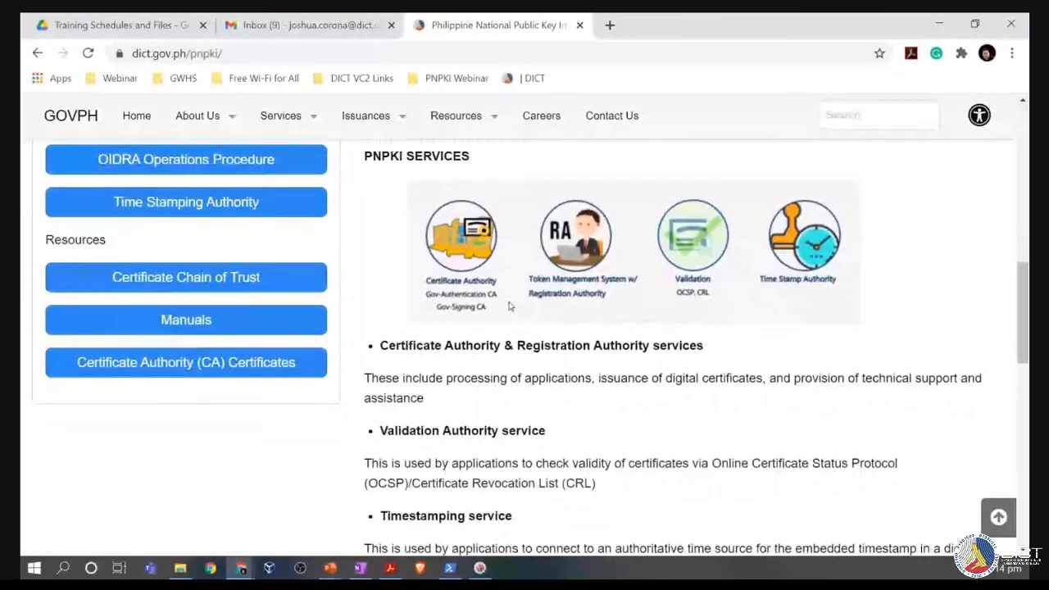
pyautogui.scroll(3, 509, 303)
# Highlight the Email Applications example line, then move to the Training Schedules Drive folder.
pyautogui.scroll(3, 510, 303)
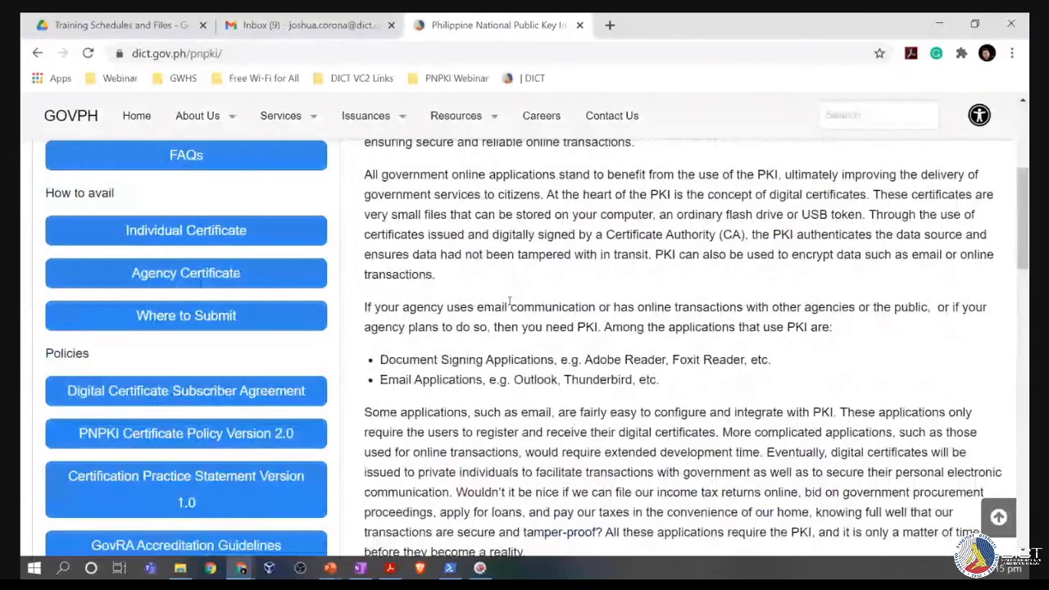
pyautogui.moveTo(382, 424); pyautogui.dragTo(512, 424)
pyautogui.click(675, 435)
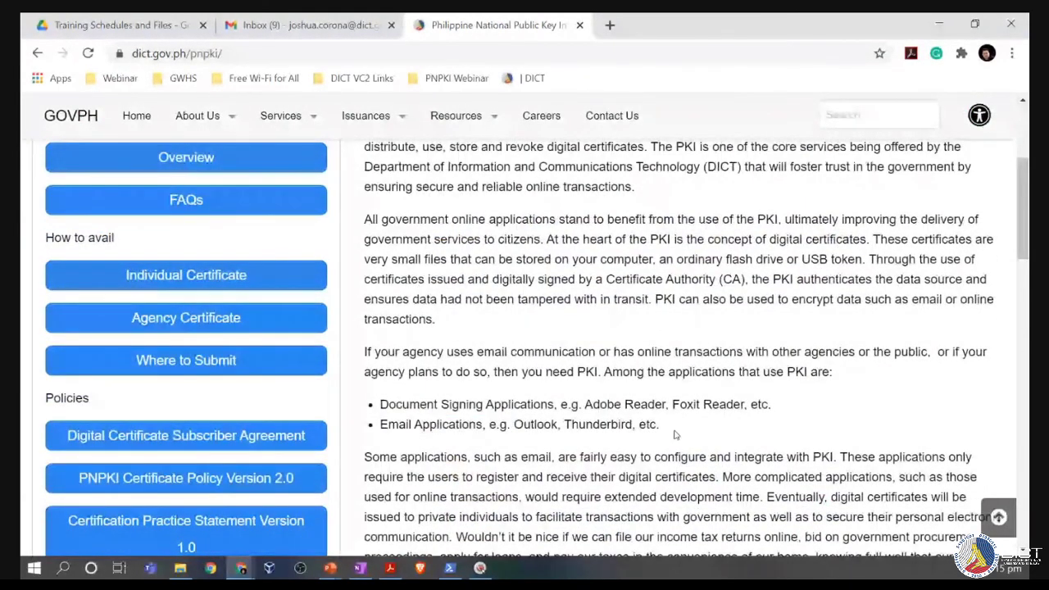
pyautogui.moveTo(675, 435); pyautogui.dragTo(543, 425)
pyautogui.click(303, 24)
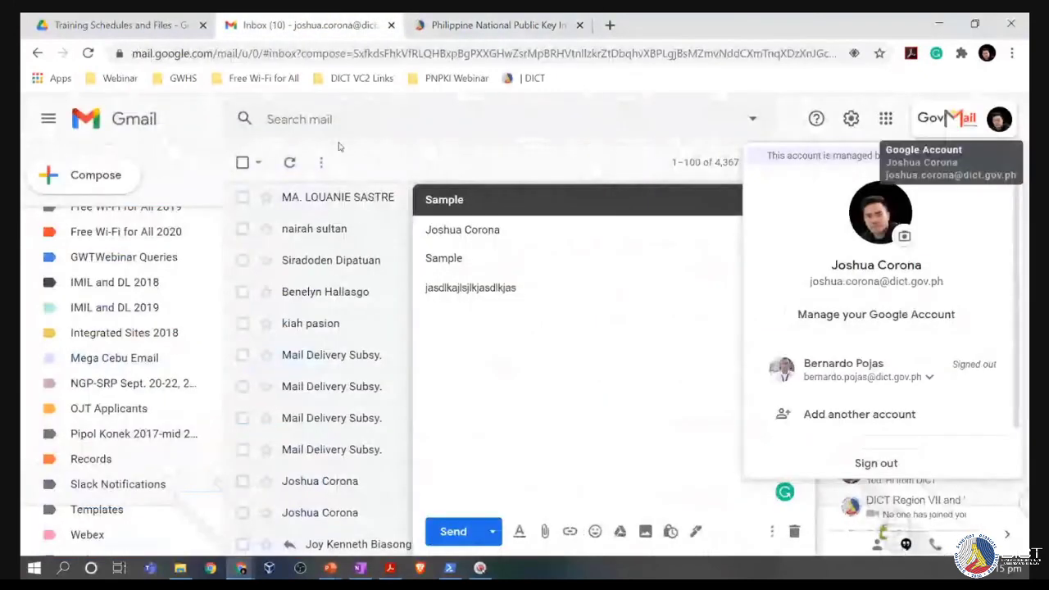
pyautogui.click(123, 25)
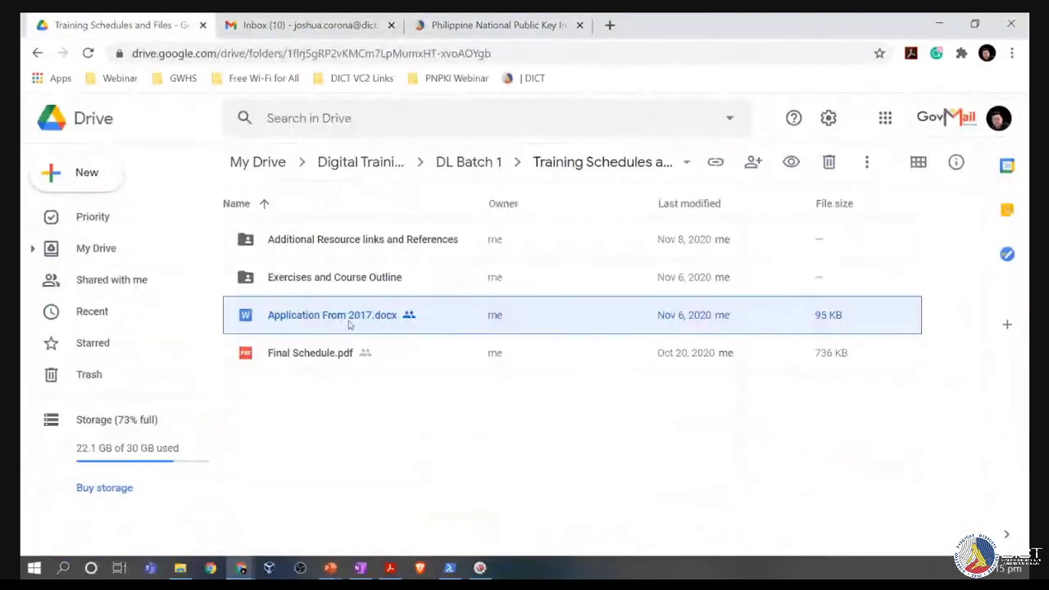
# Preview Final Schedule.pdf, then minimize the browser to reveal the slides.
pyautogui.doubleClick(311, 352)
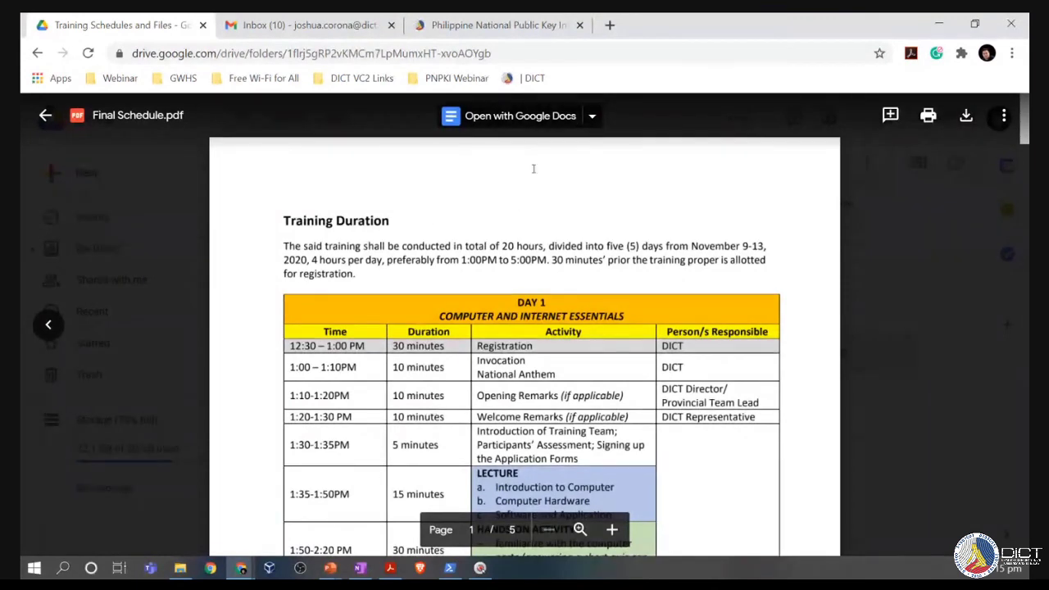
pyautogui.click(939, 25)
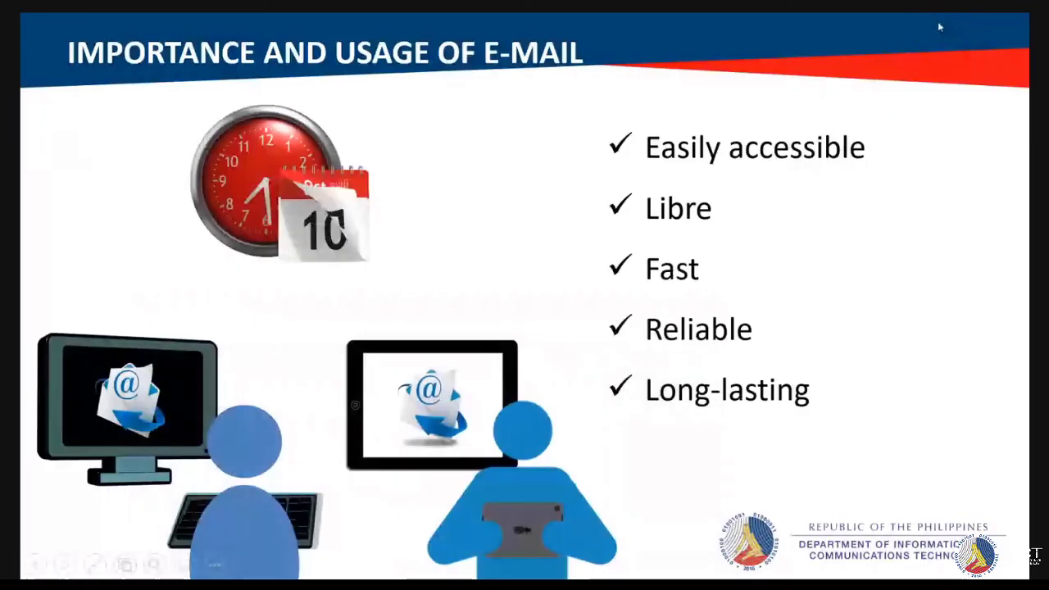
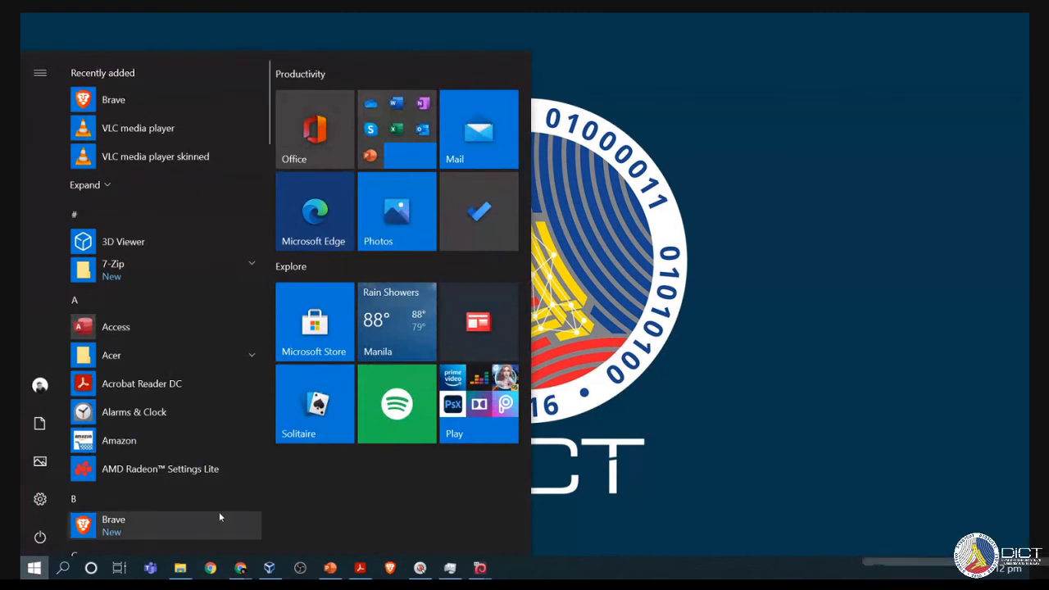
# Go to Settings > Update & Security > Windows Security and review each protection area's status.
pyautogui.click(700, 509)
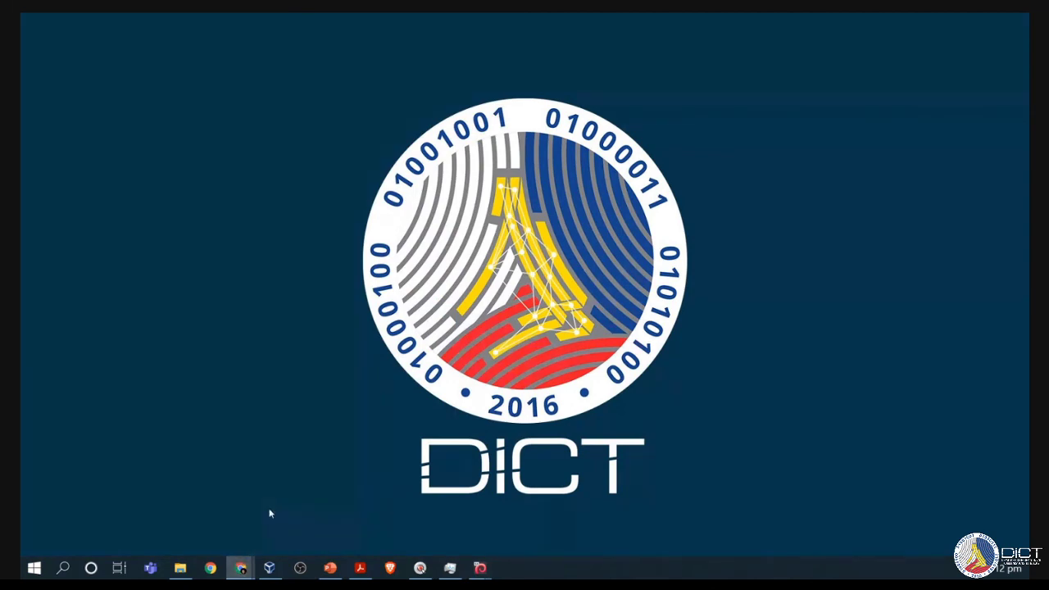
pyautogui.click(35, 569)
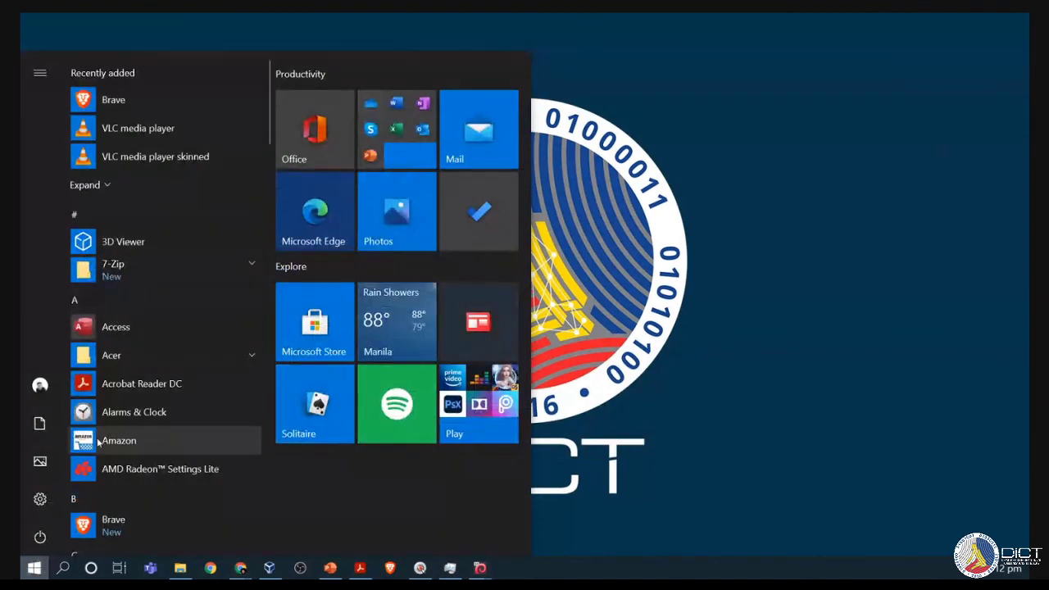
pyautogui.click(34, 571)
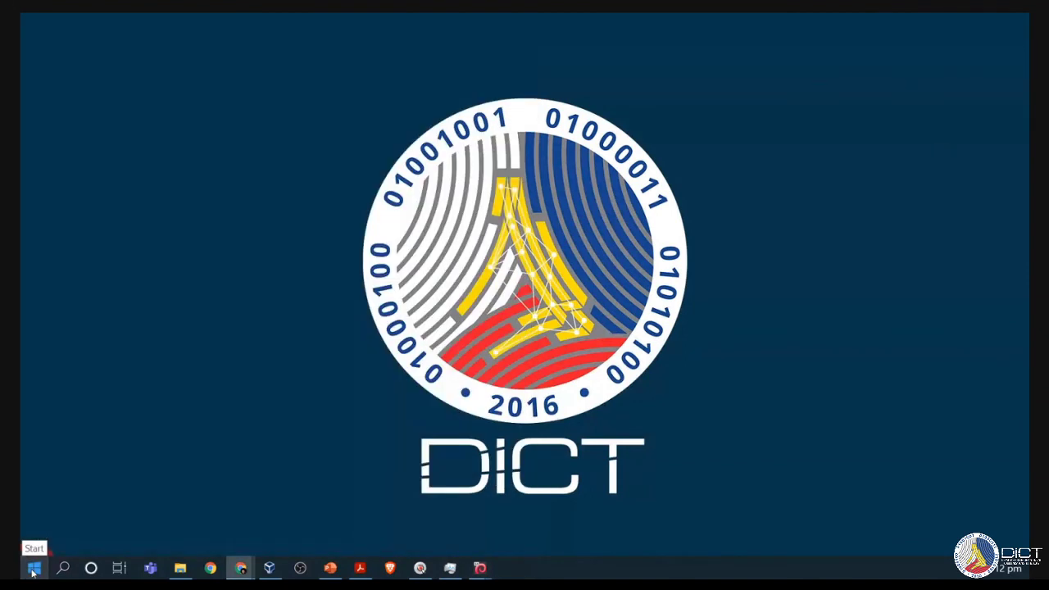
pyautogui.click(34, 570)
pyautogui.click(43, 499)
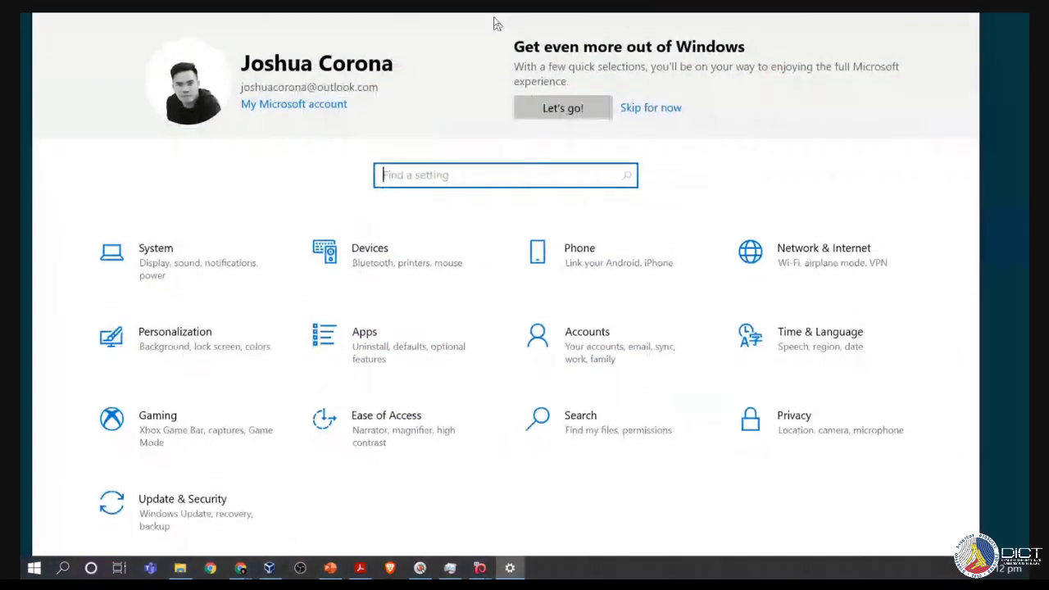
pyautogui.click(175, 538)
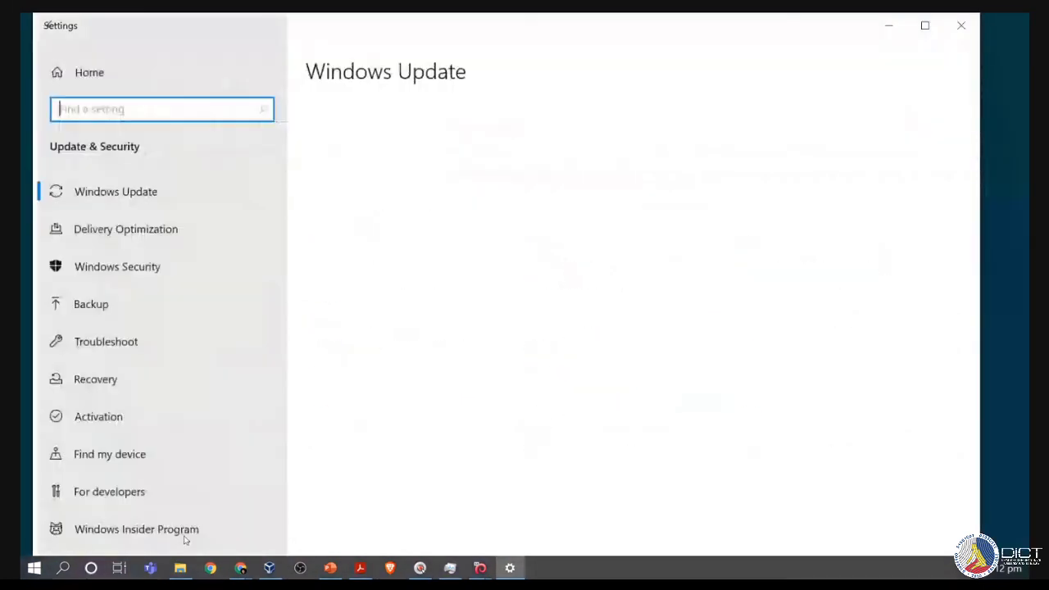
pyautogui.click(160, 266)
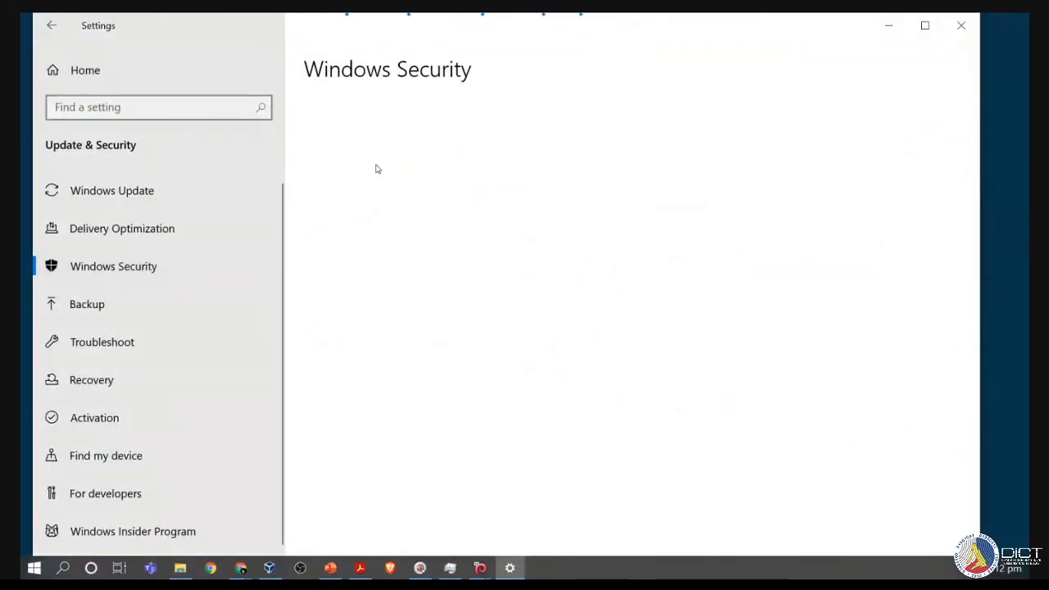
pyautogui.scroll(-1, 457, 390)
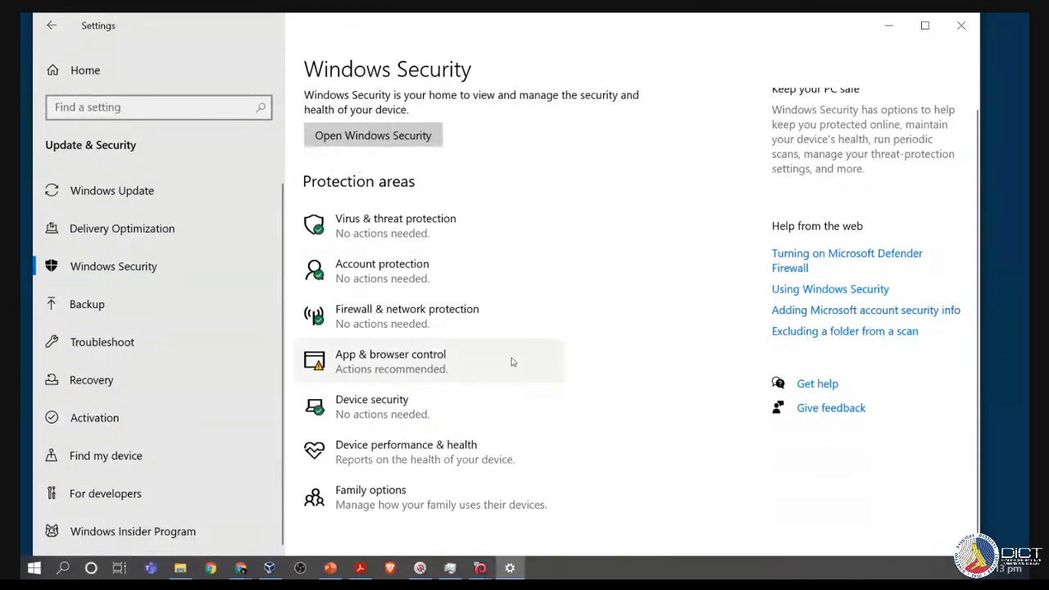
pyautogui.scroll(1, 370, 413)
pyautogui.click(370, 419)
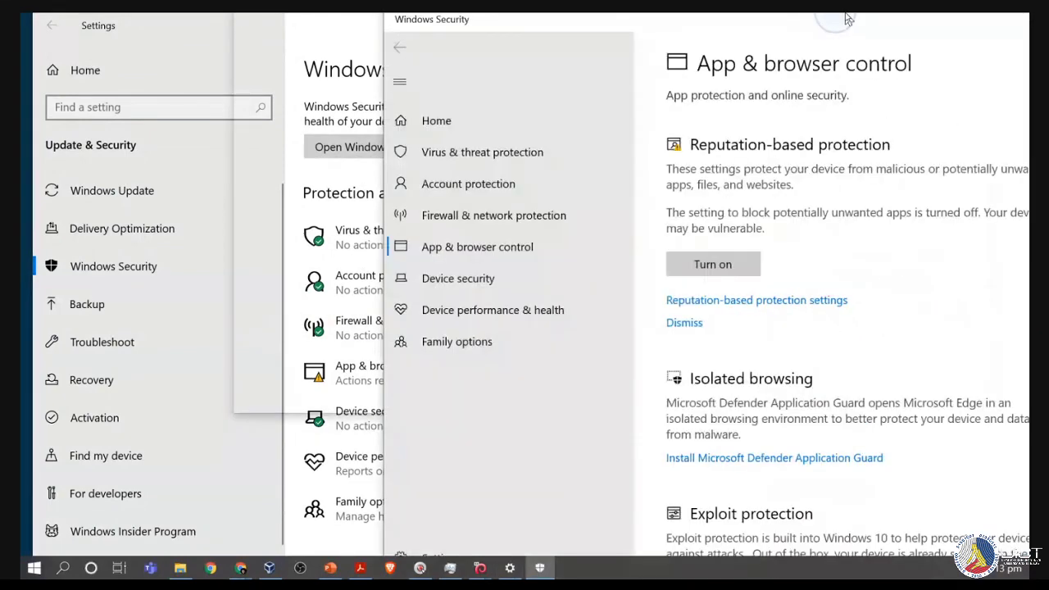
pyautogui.moveTo(848, 19); pyautogui.dragTo(793, 78)
pyautogui.scroll(-2, 802, 368)
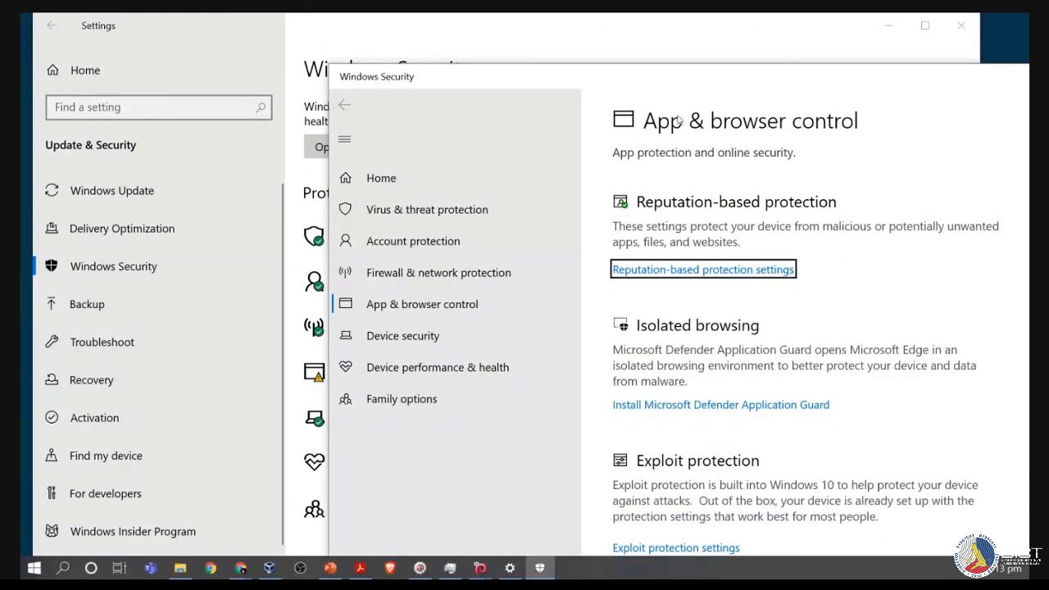
pyautogui.moveTo(673, 91); pyautogui.dragTo(894, 73)
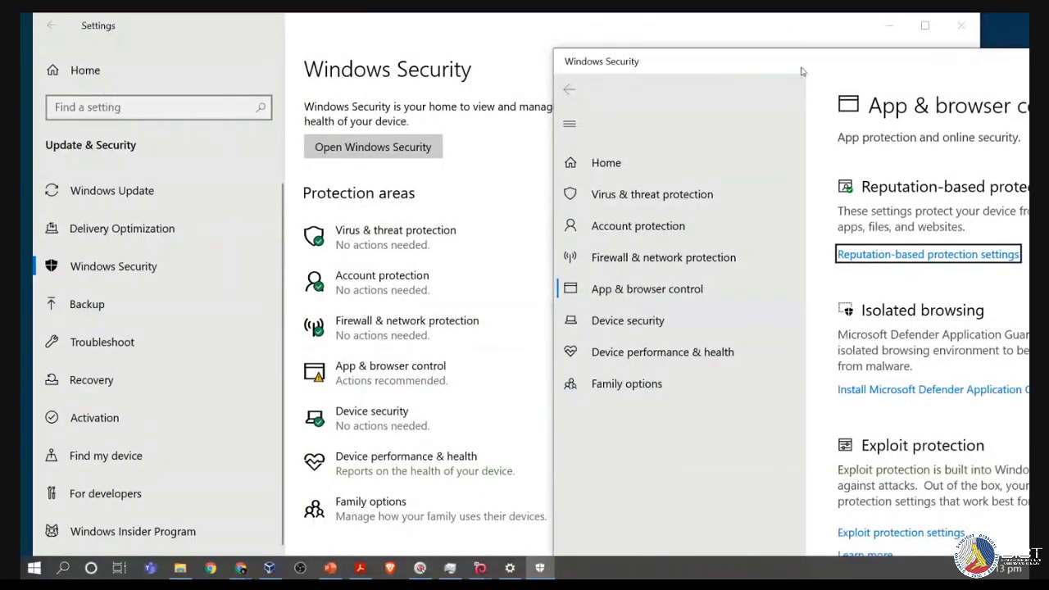
pyautogui.moveTo(802, 71); pyautogui.dragTo(651, 118)
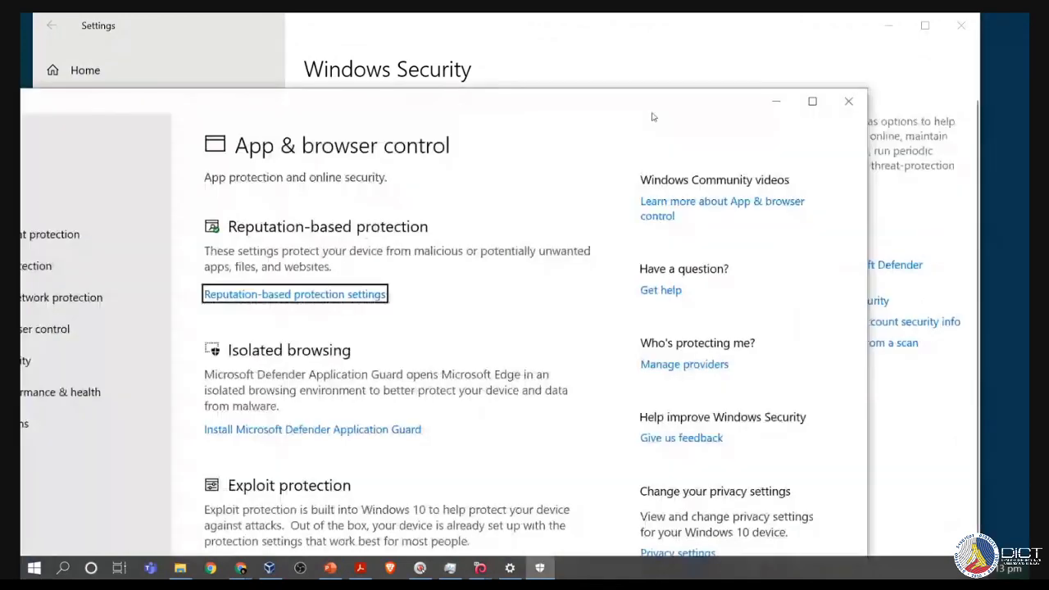
pyautogui.click(848, 98)
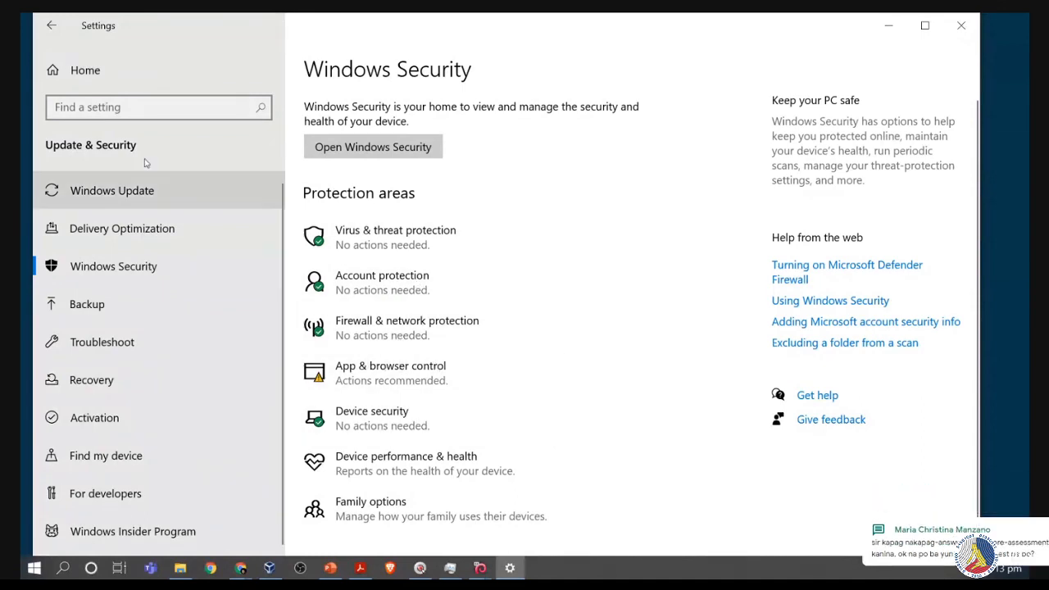
# Refresh the protection statuses via the Windows Update page, then minimize Settings.
pyautogui.click(87, 204)
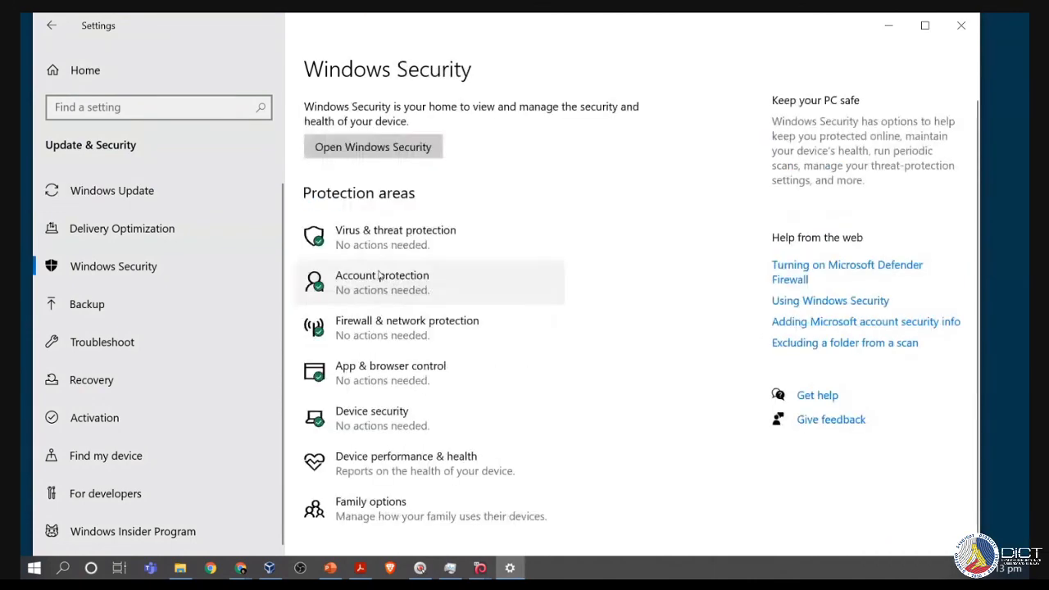
pyautogui.scroll(-1, 379, 277)
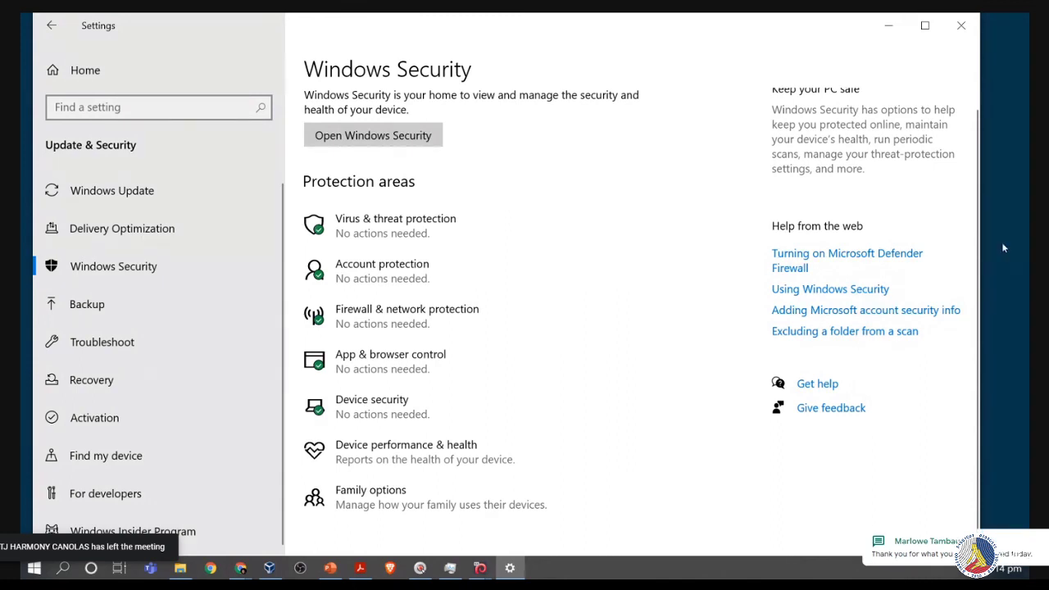
pyautogui.click(888, 26)
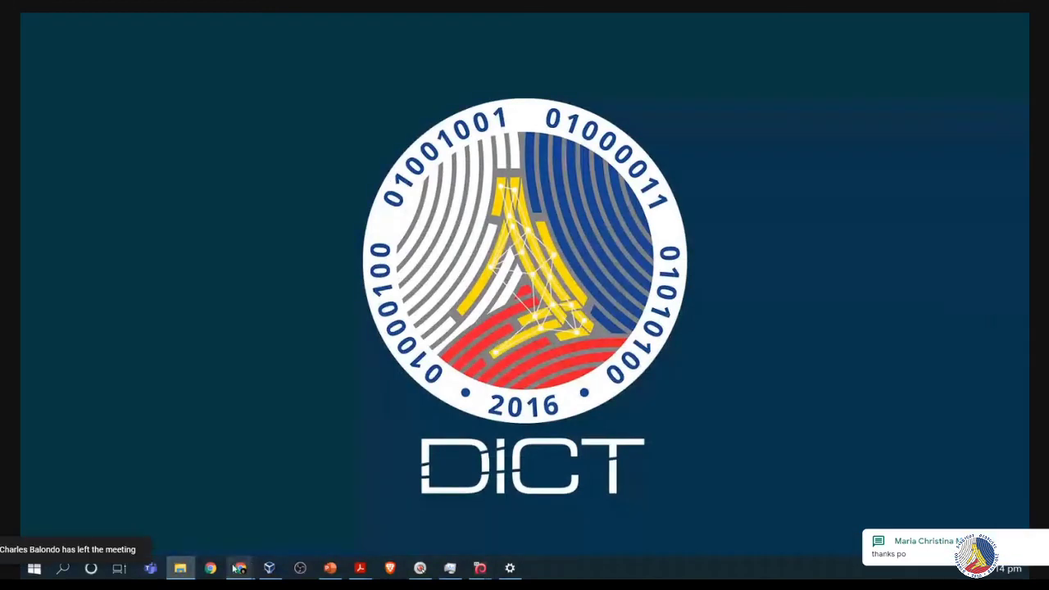
# Back in Chrome, search for 'google phishing' and scroll to the Phishing Quiz: Jigsaw result.
pyautogui.moveTo(240, 567)
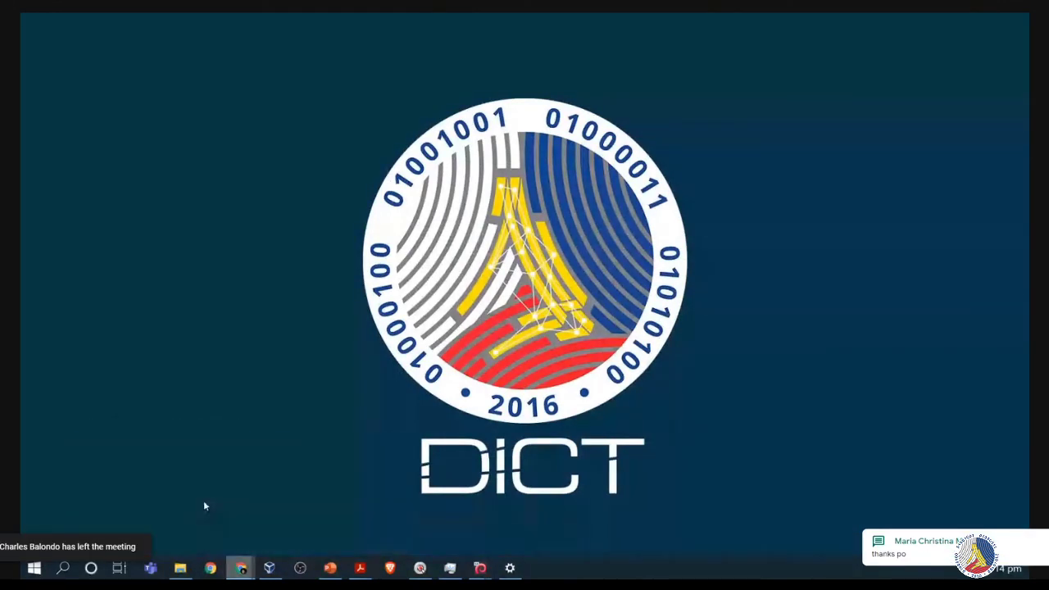
pyautogui.hotkey('alt', 'Tab')
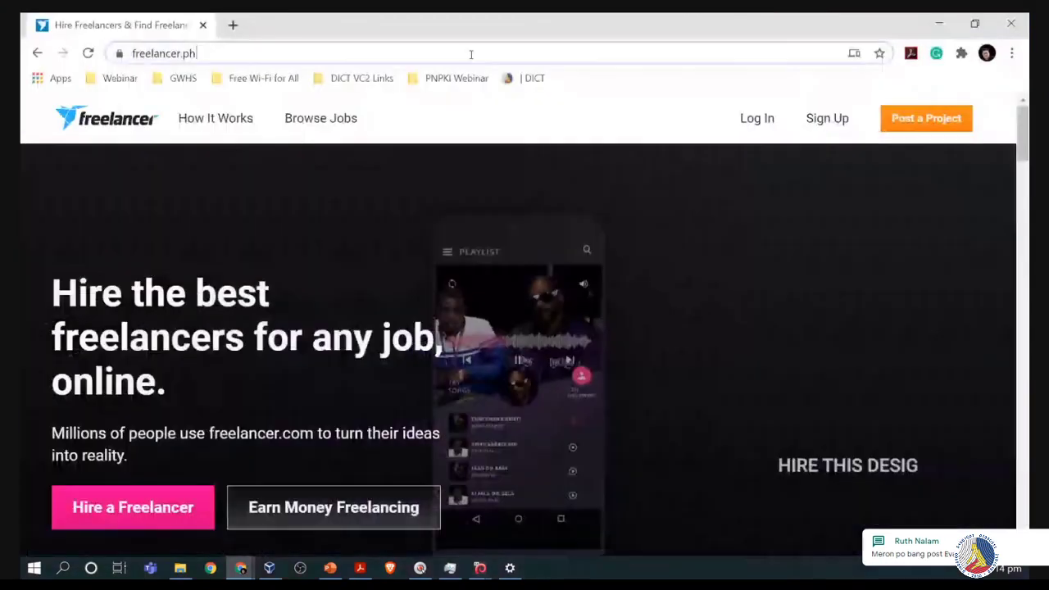
pyautogui.click(472, 54)
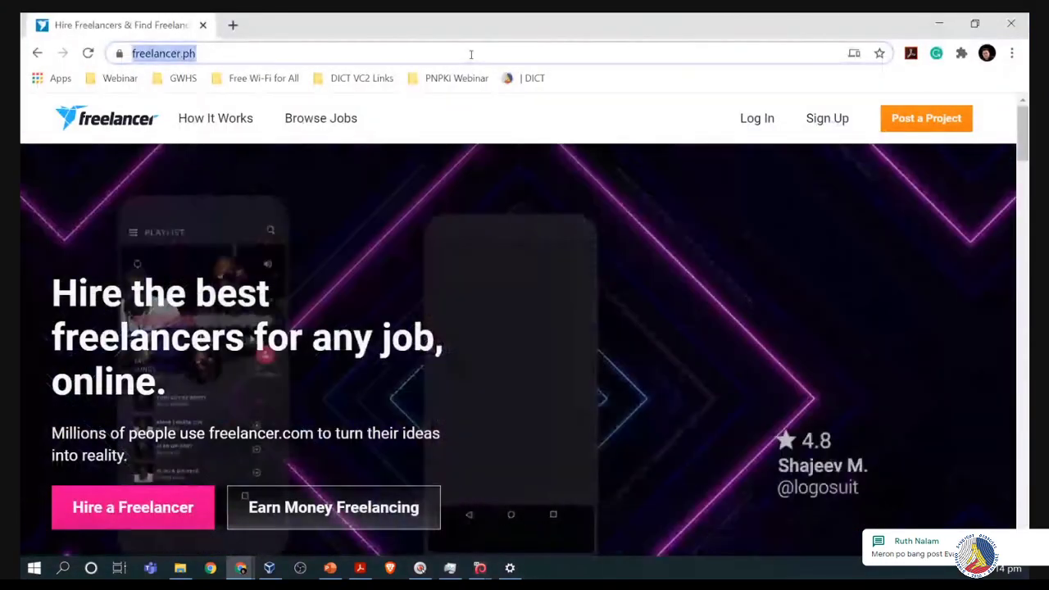
pyautogui.write('gogle')
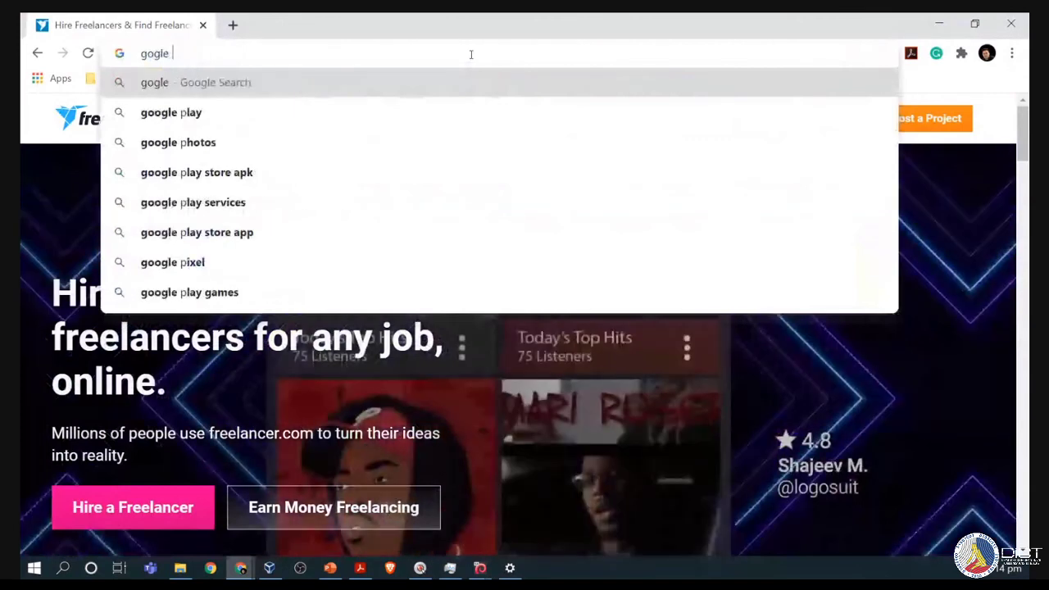
pyautogui.press('BackSpace')
pyautogui.press('BackSpace')
pyautogui.press('BackSpace')
pyautogui.press('BackSpace')
pyautogui.write('ogle')
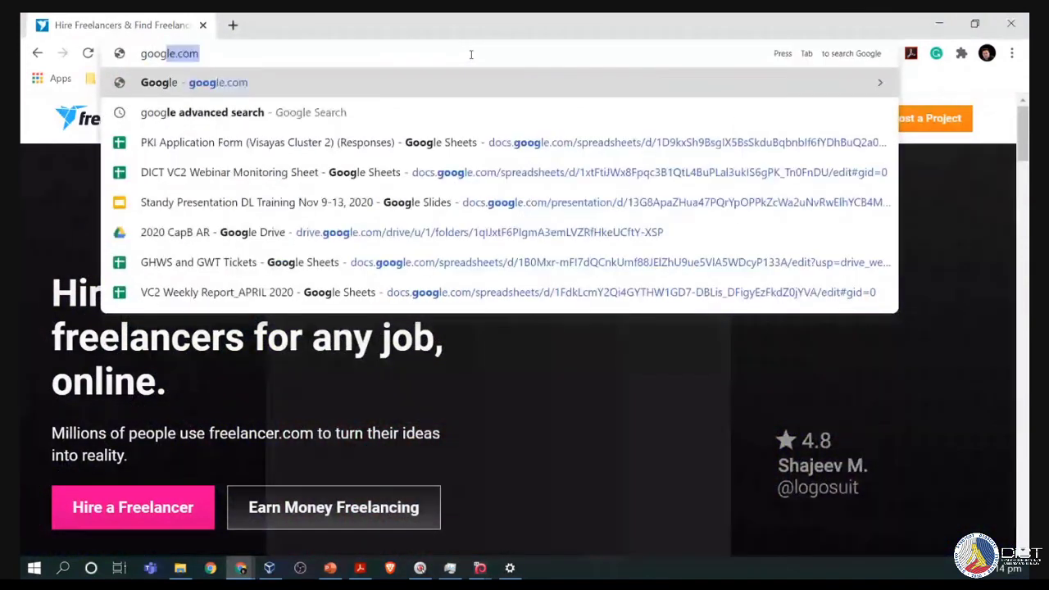
pyautogui.write(' phis')
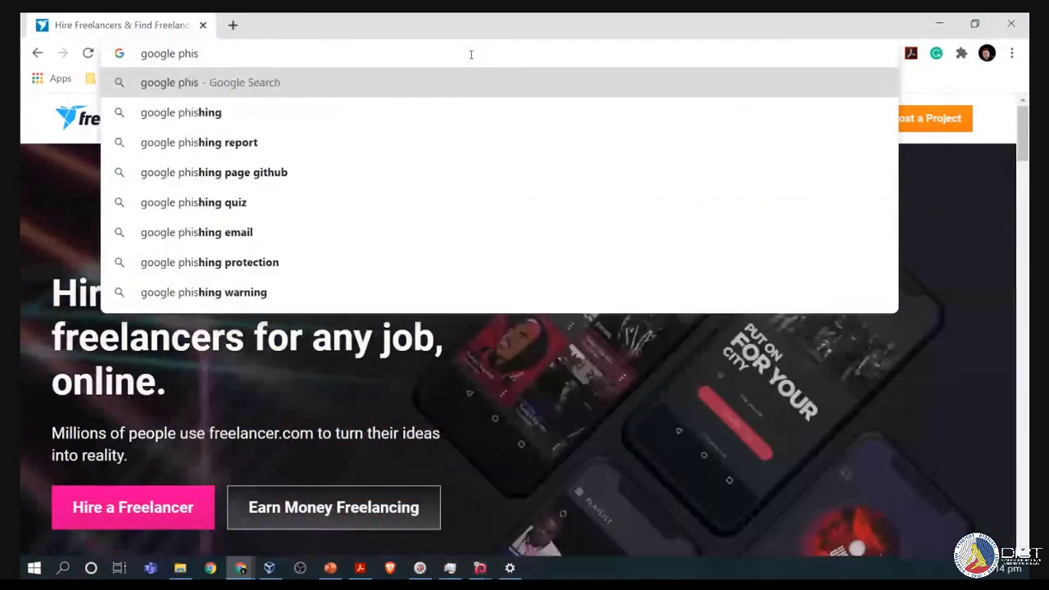
pyautogui.press('Down')
pyautogui.press('Return')
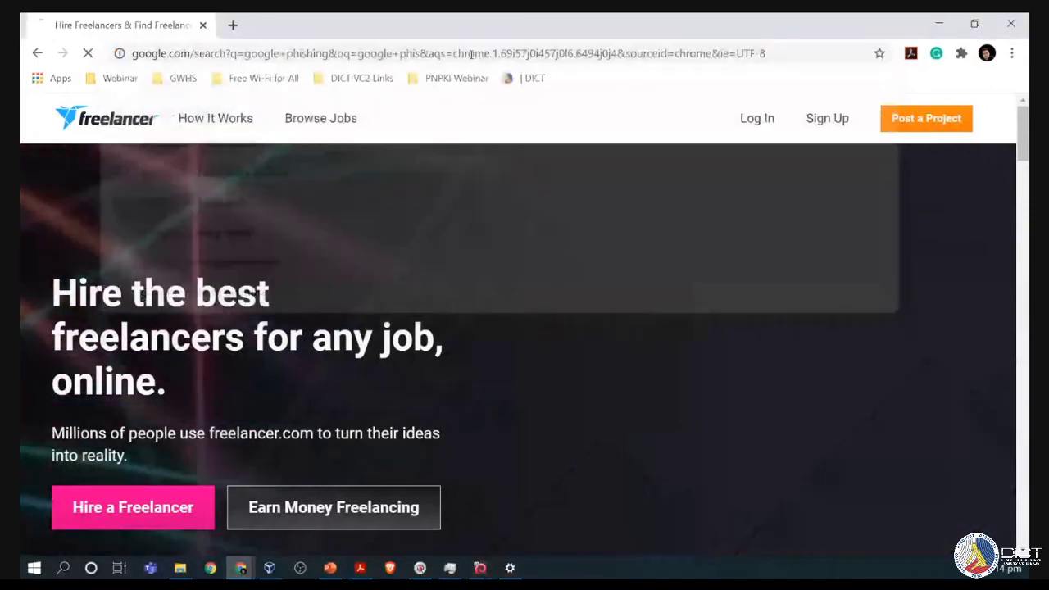
pyautogui.scroll(-3, 235, 335)
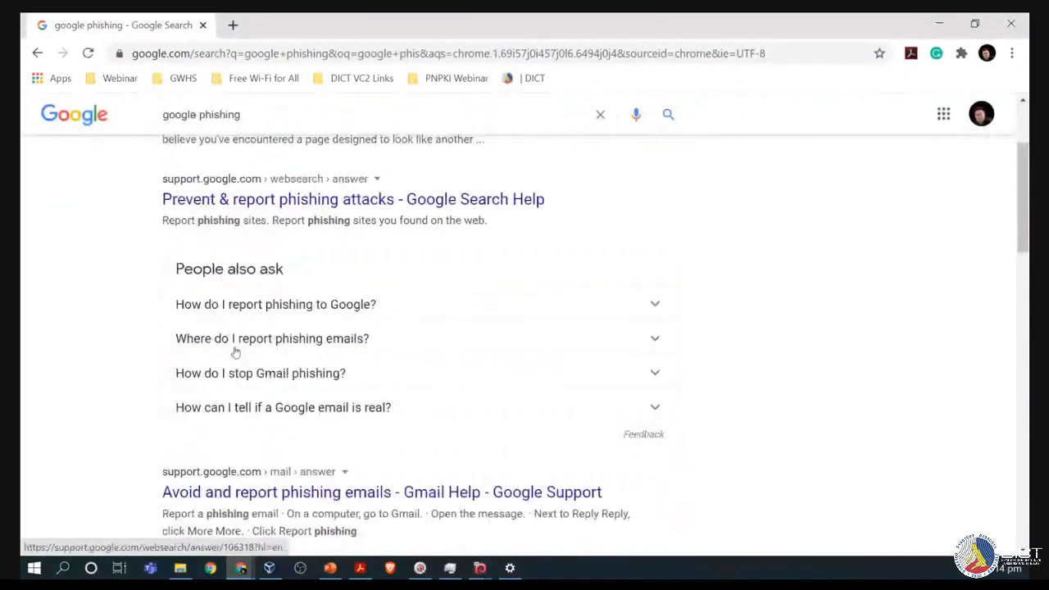
pyautogui.scroll(-3, 235, 352)
pyautogui.scroll(2, 241, 375)
pyautogui.scroll(-3, 235, 358)
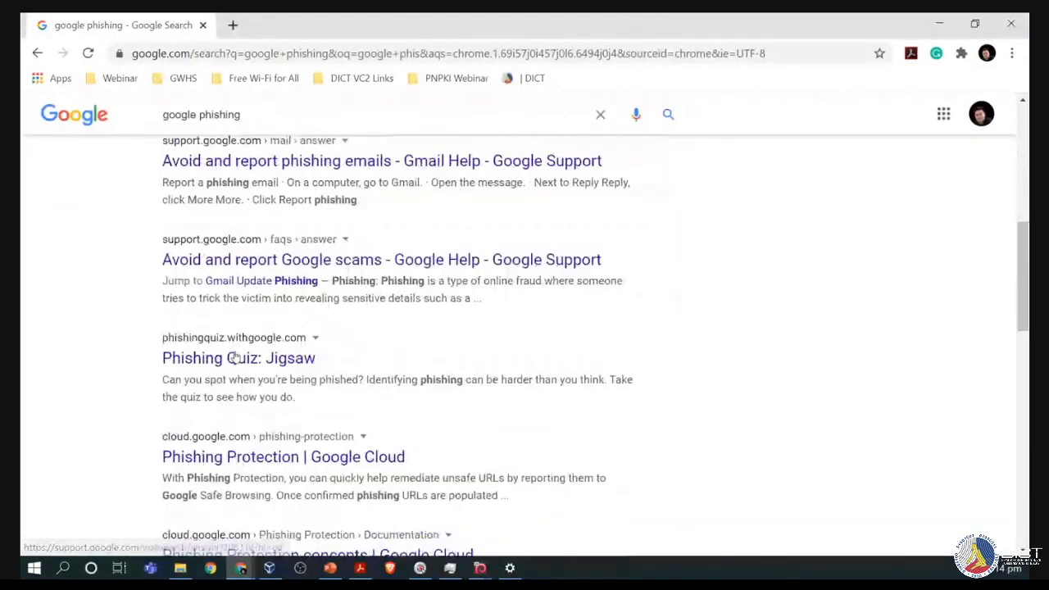
# Open the Phishing Quiz: Jigsaw page and copy its web address.
pyautogui.click(264, 300)
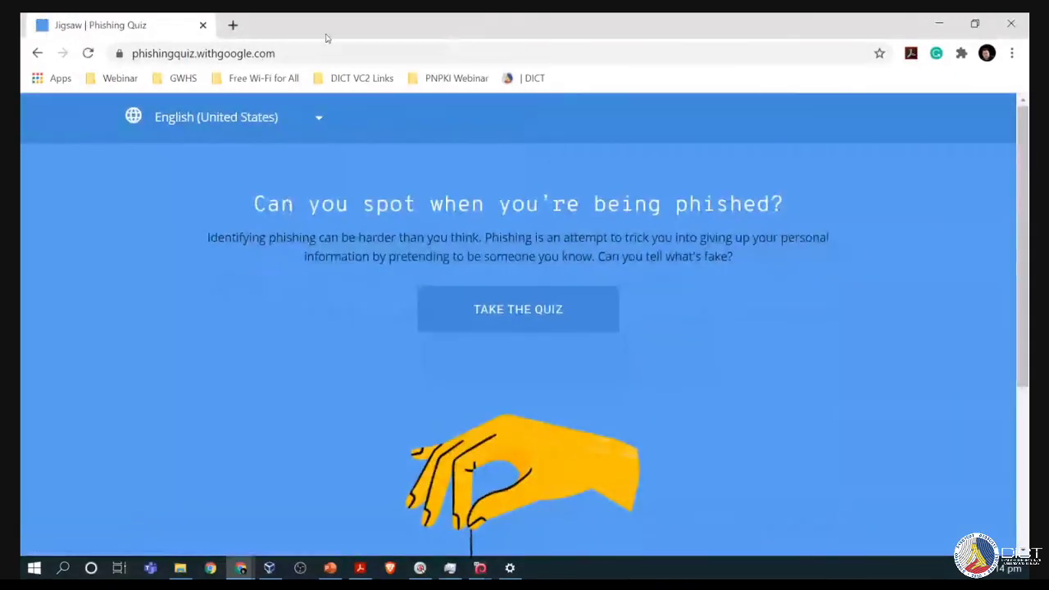
pyautogui.click(295, 55)
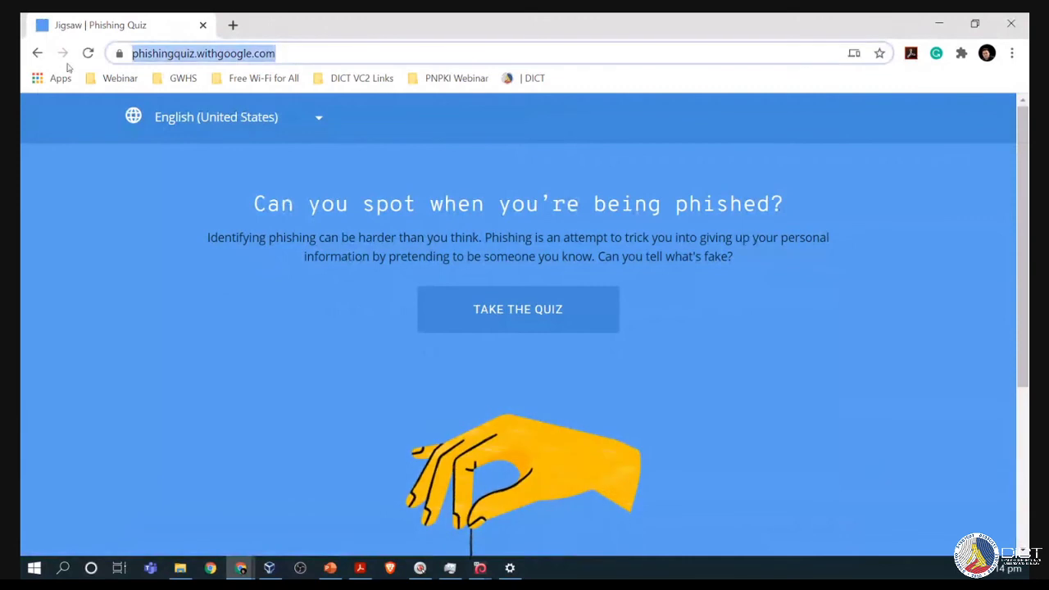
pyautogui.hotkey('alt', 'Tab')
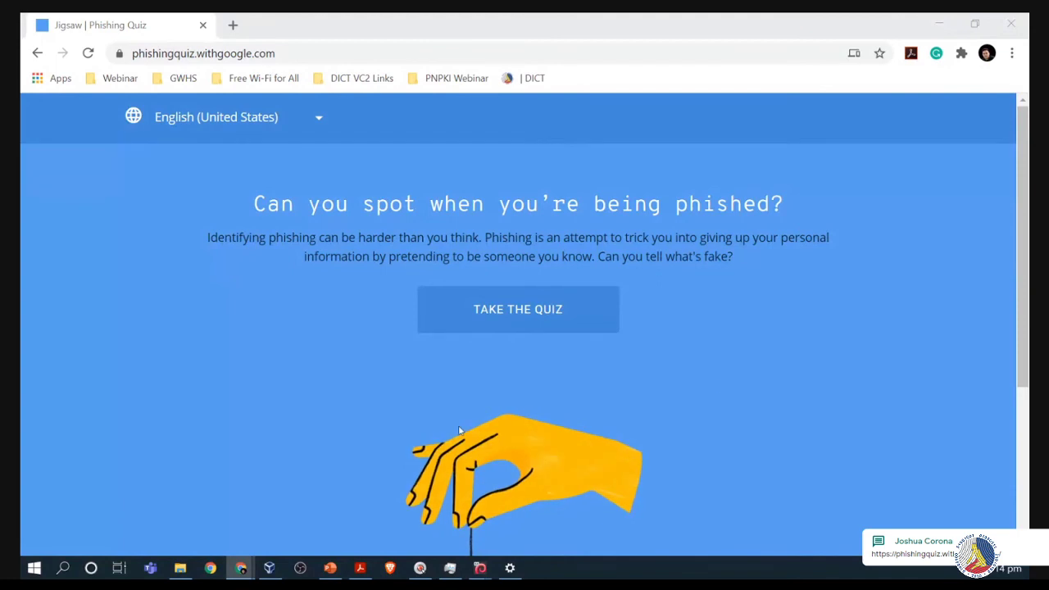
pyautogui.scroll(-3, 412, 365)
pyautogui.scroll(3, 426, 413)
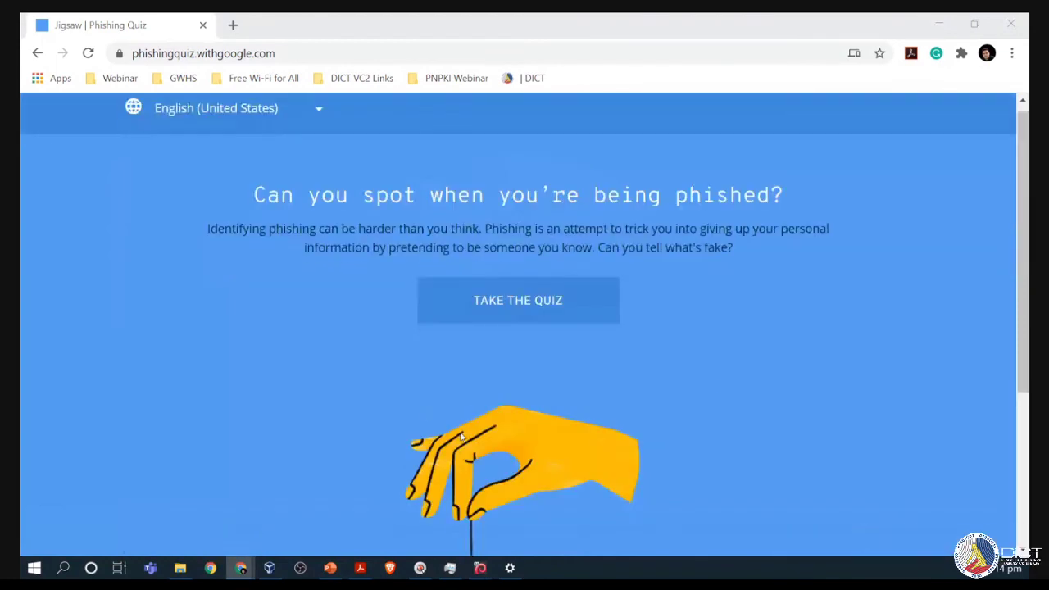
# Take the quiz, entering a made-up name and email, and get started on question 1.
pyautogui.click(518, 300)
pyautogui.scroll(-2, 579, 266)
pyautogui.click(518, 267)
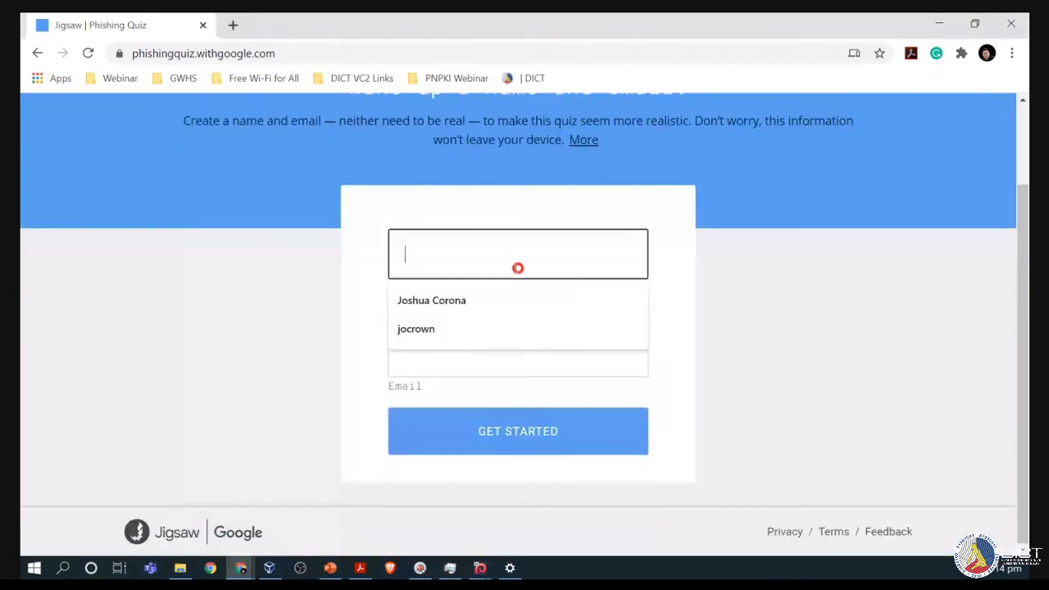
pyautogui.write('saljksdkljasjl')
pyautogui.press('Tab')
pyautogui.write('a')
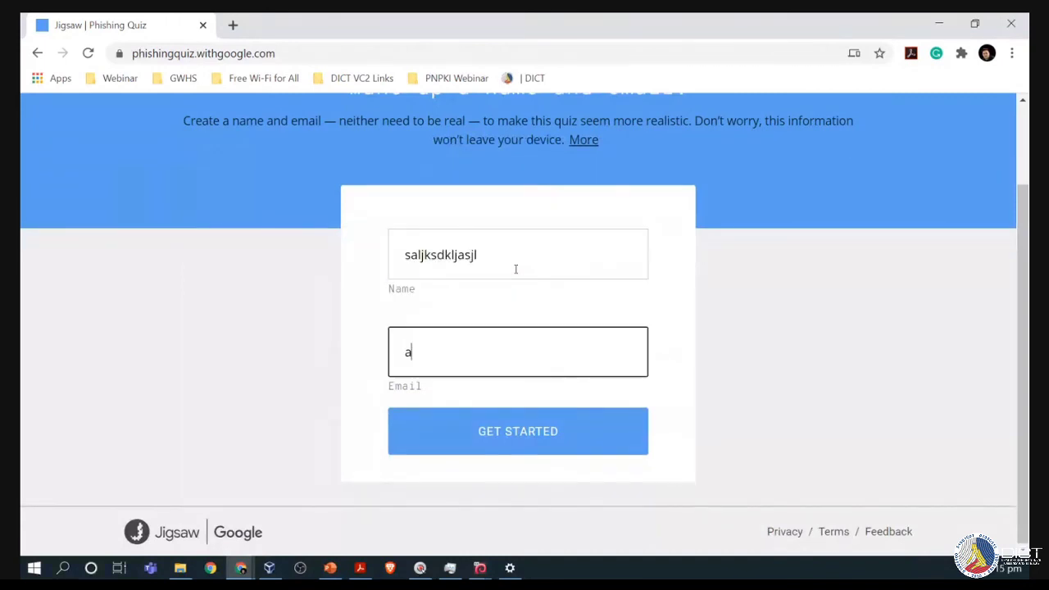
pyautogui.write('lsadlajsjdl@')
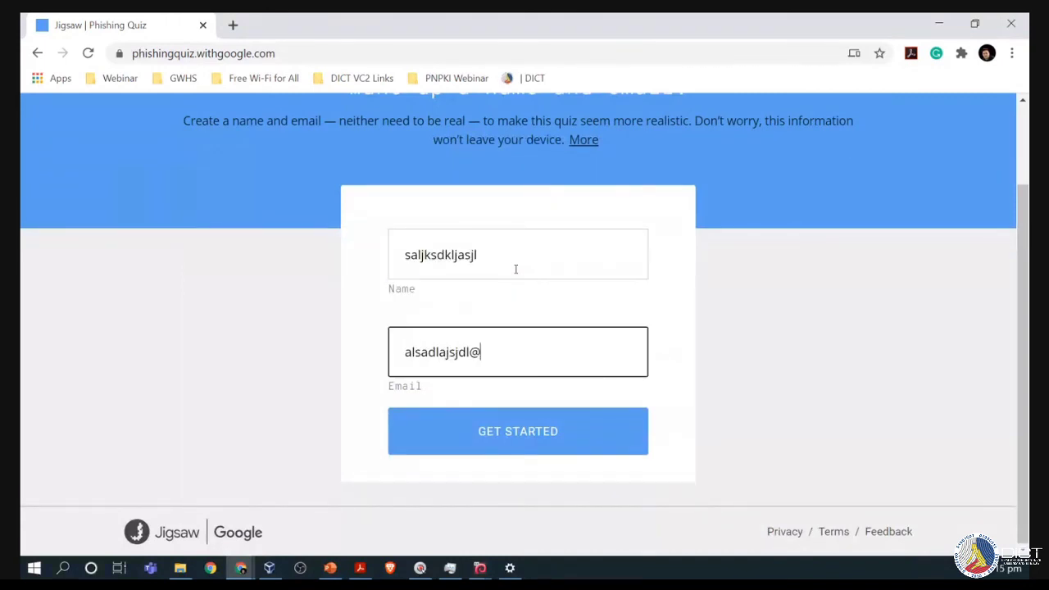
pyautogui.write('gmail.com')
pyautogui.press('Return')
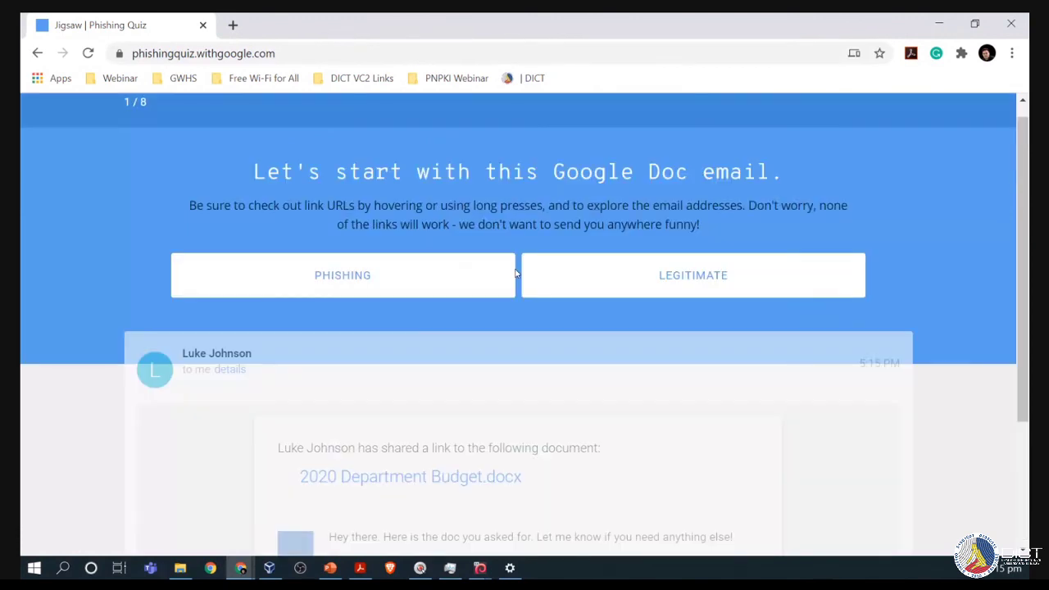
pyautogui.scroll(-3, 578, 200)
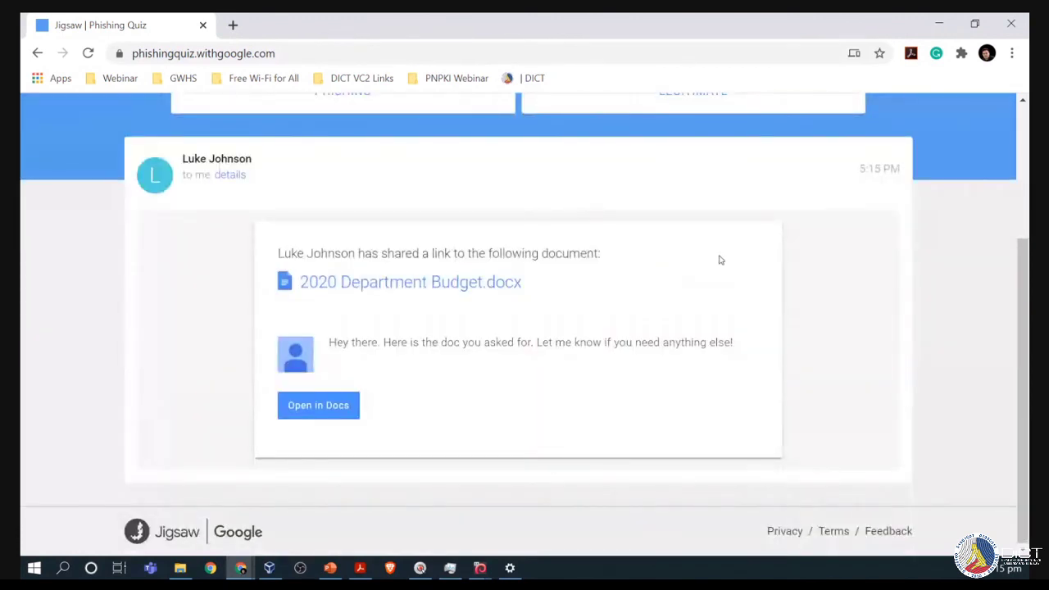